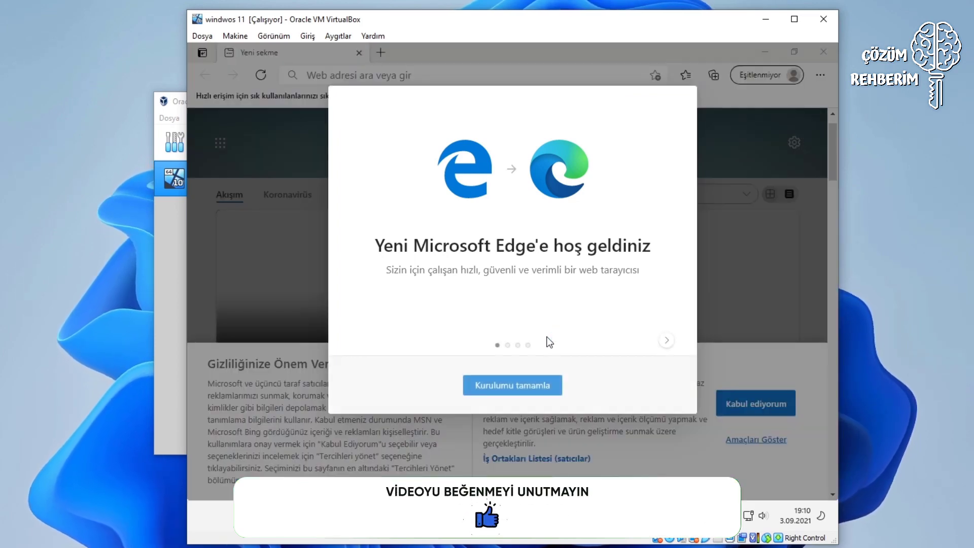
Complete Edge's first-run setup in the VM and accept the new tab page settings.
left_click(536, 386)
left_click(609, 399)
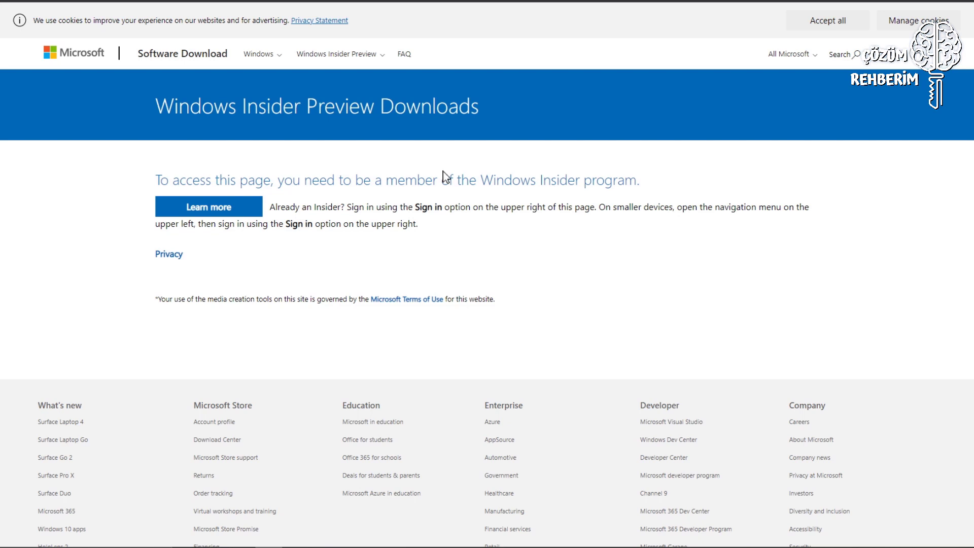
Create and verify a new Microsoft account, then choose to stay signed in.
left_click(898, 61)
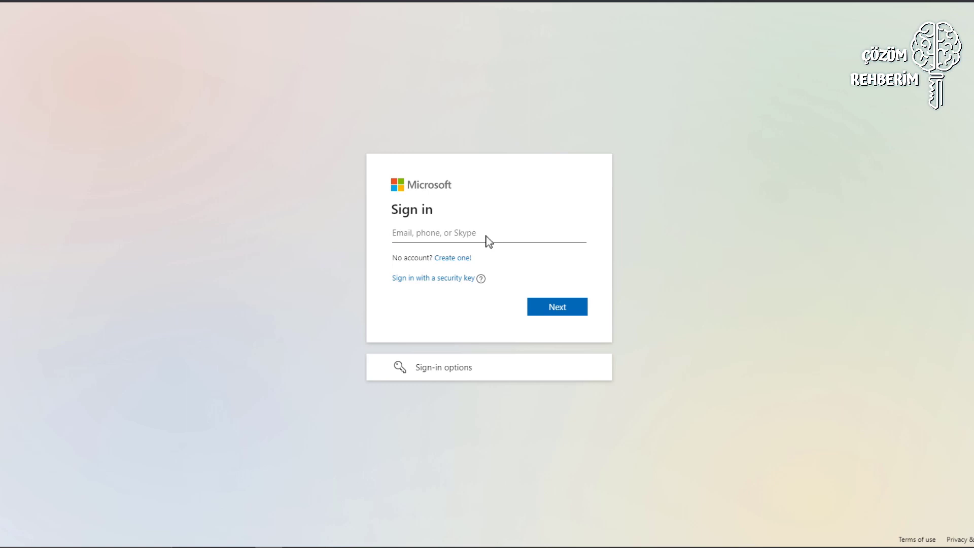
left_click(460, 257)
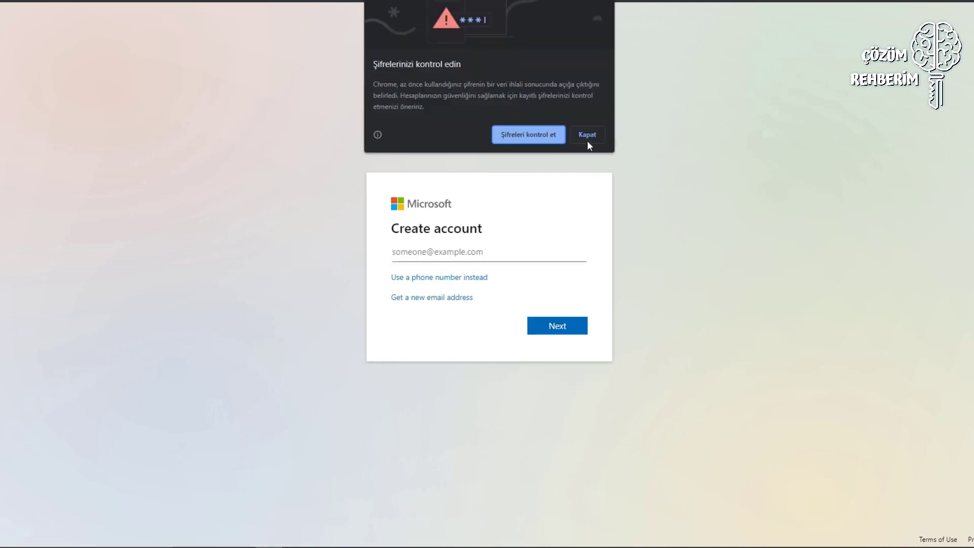
left_click(557, 363)
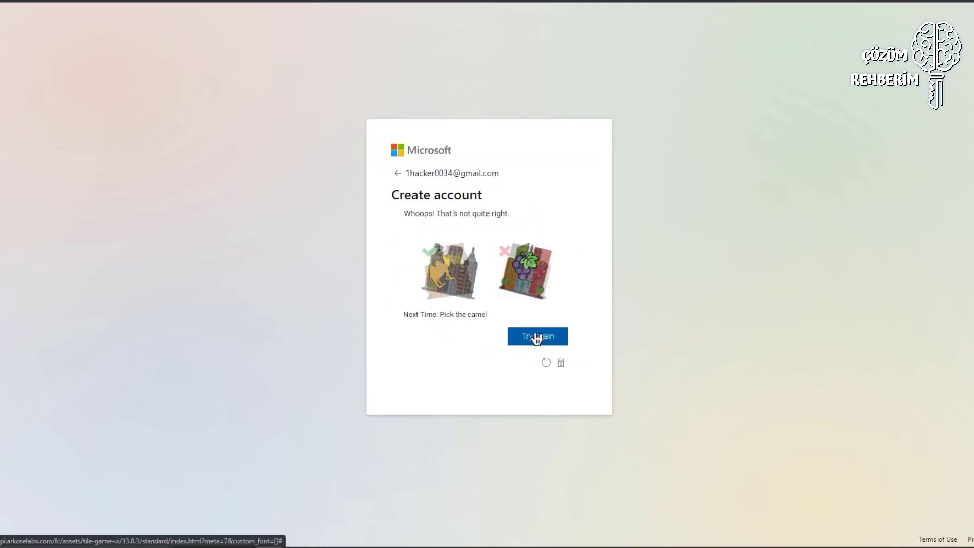
left_click(537, 338)
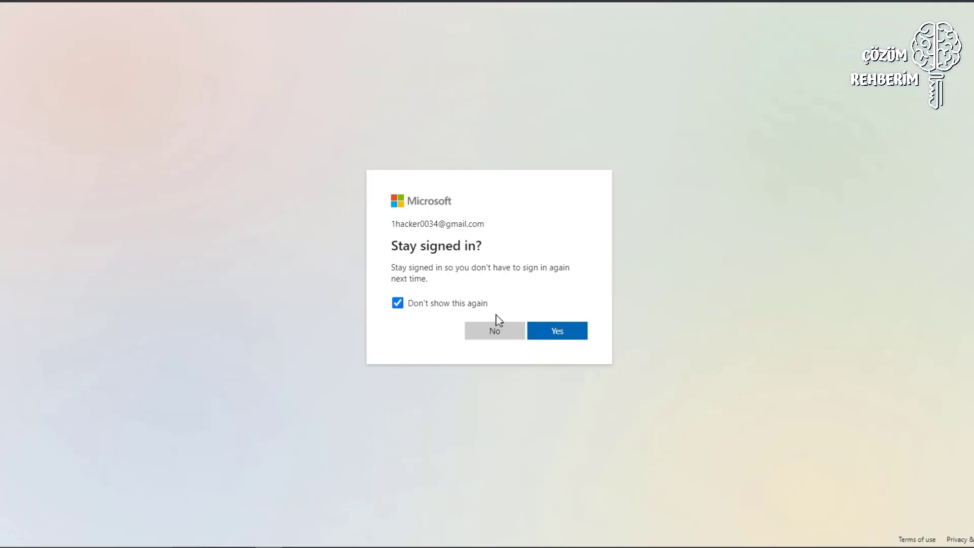
left_click(566, 335)
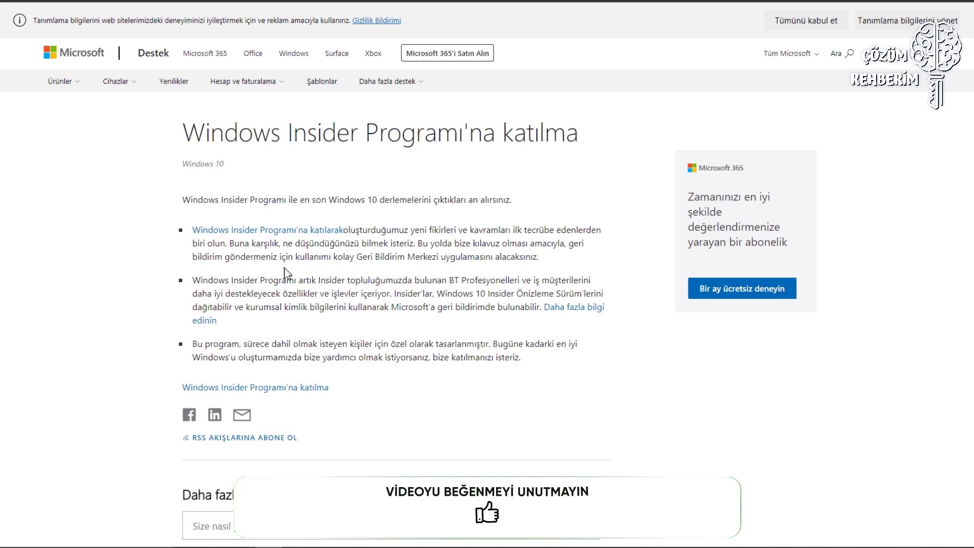
Go to the page about joining the Windows Insider Program.
scroll(286, 272, "down", 1)
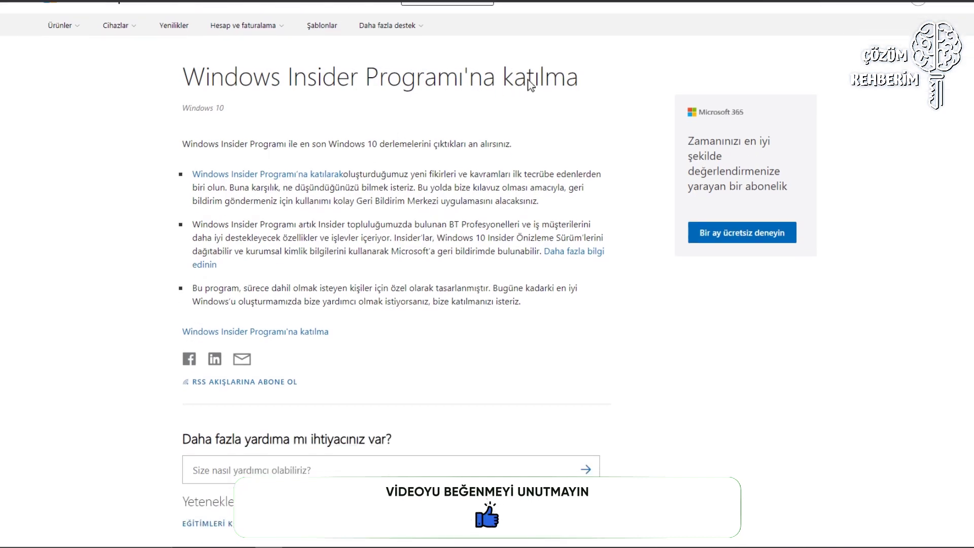
left_click(298, 333)
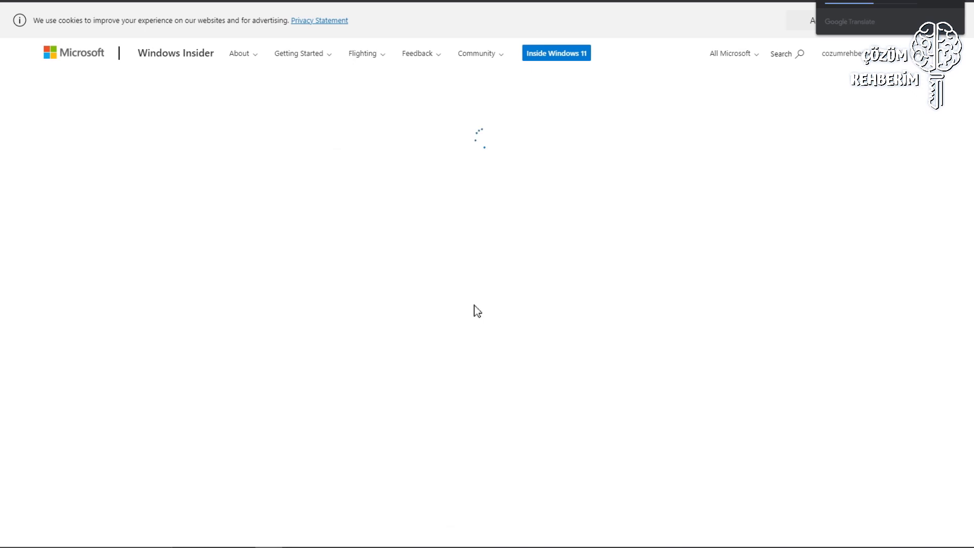
scroll(252, 146, "down", 2)
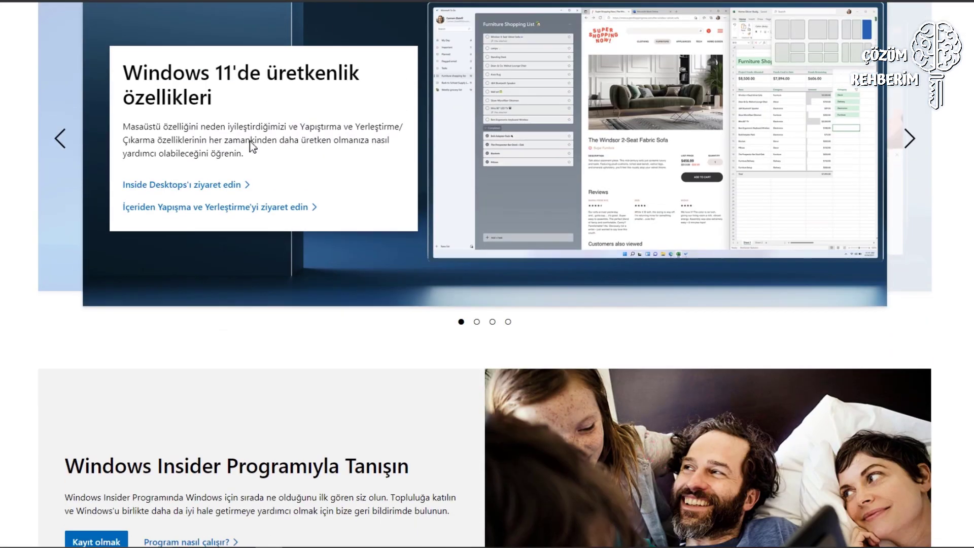
scroll(462, 115, "down", 3)
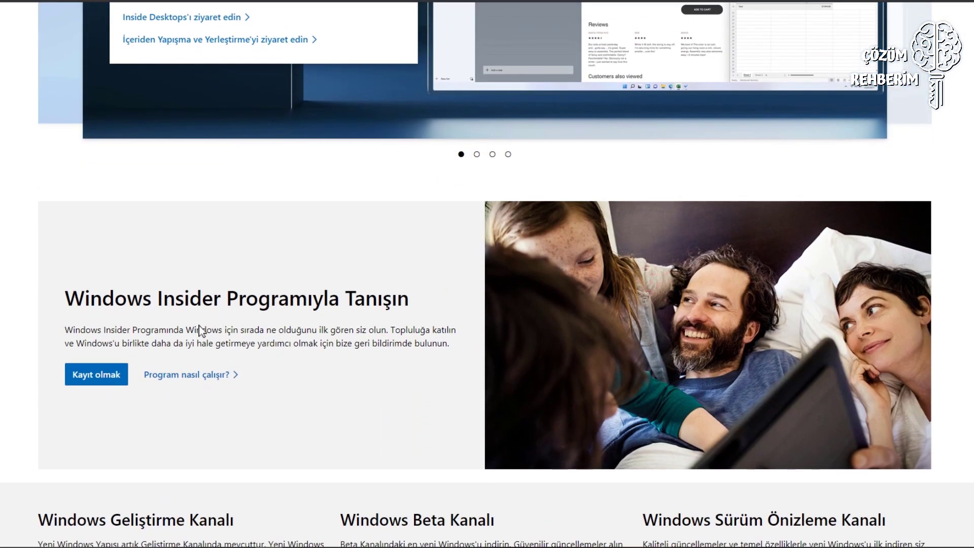
Register for the Windows Insider Program, accept the agreement, and reach the getting-started page.
left_click(105, 380)
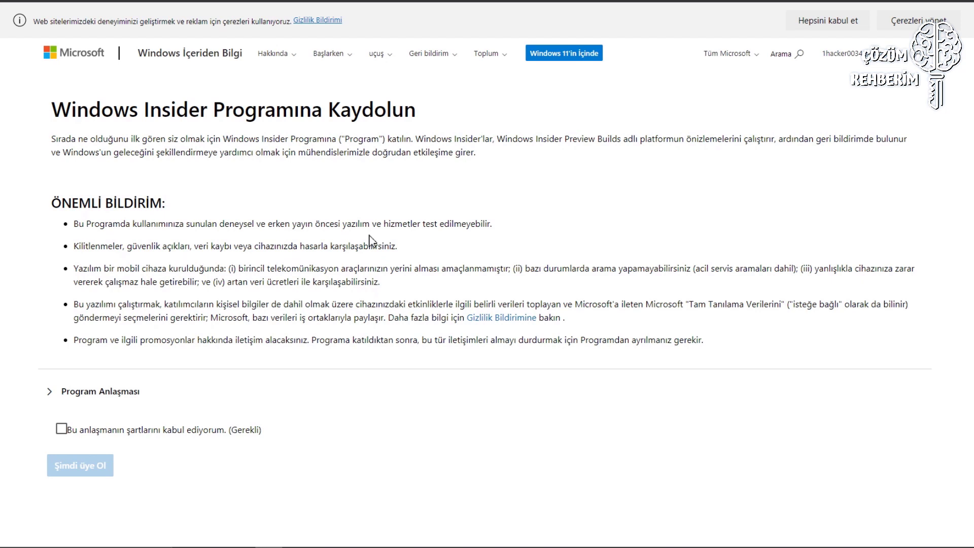
left_click(61, 430)
left_click(89, 468)
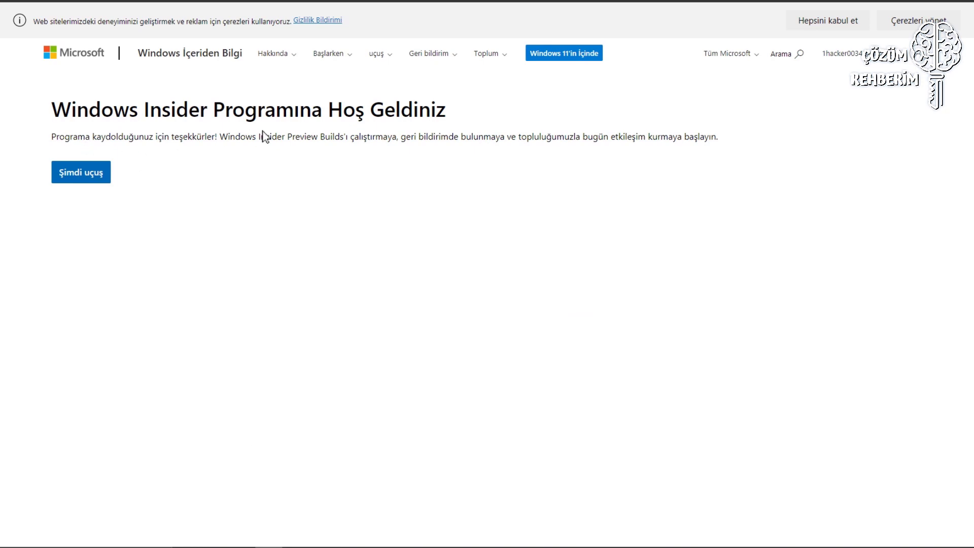
left_click(80, 173)
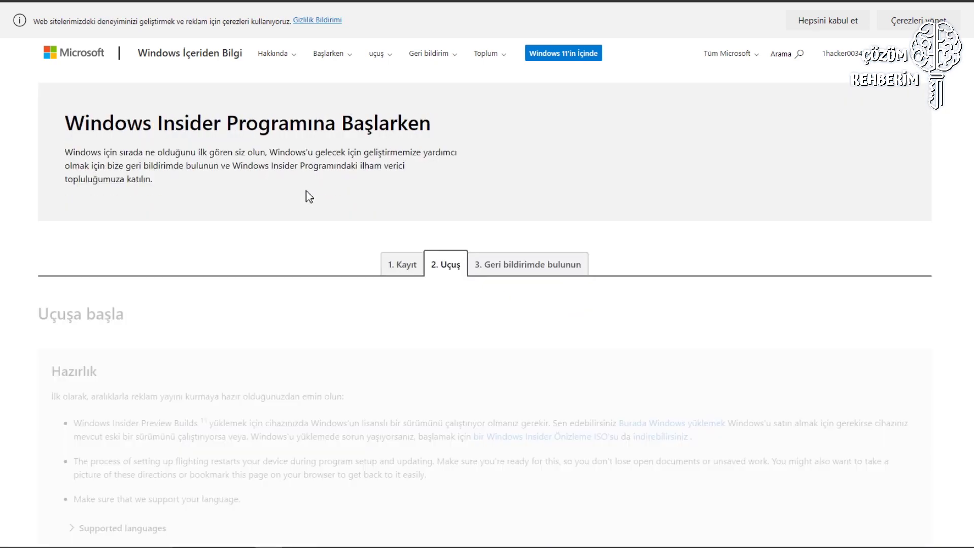
scroll(348, 283, "down", 7)
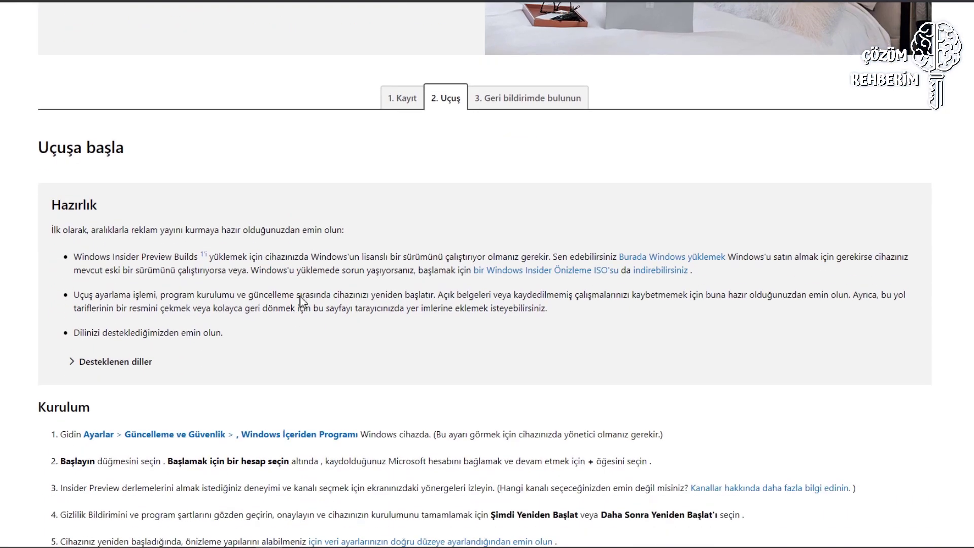
scroll(362, 290, "up", 5)
scroll(289, 291, "down", 2)
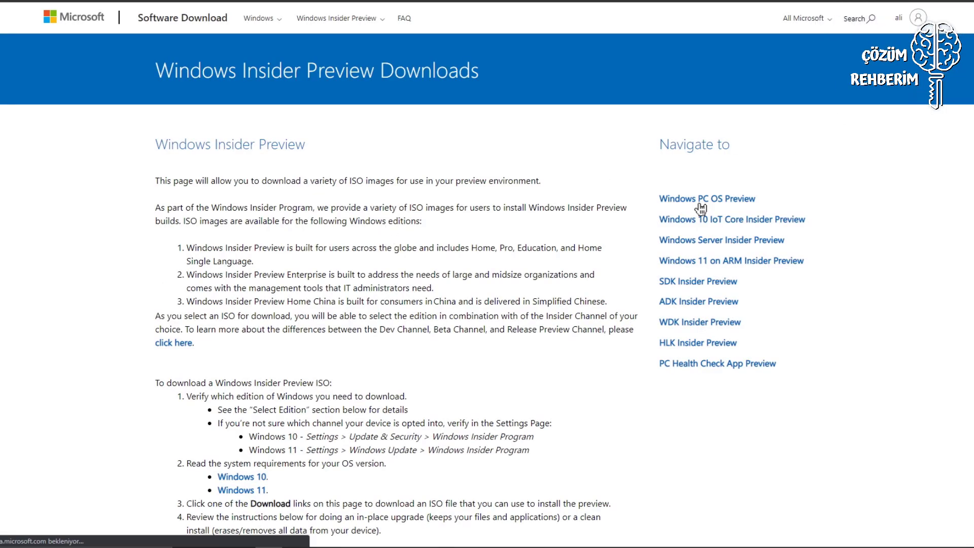
Scroll down to Select edition and expand the Insider Preview editions dropdown.
scroll(701, 208, "down", 3)
scroll(558, 269, "up", 3)
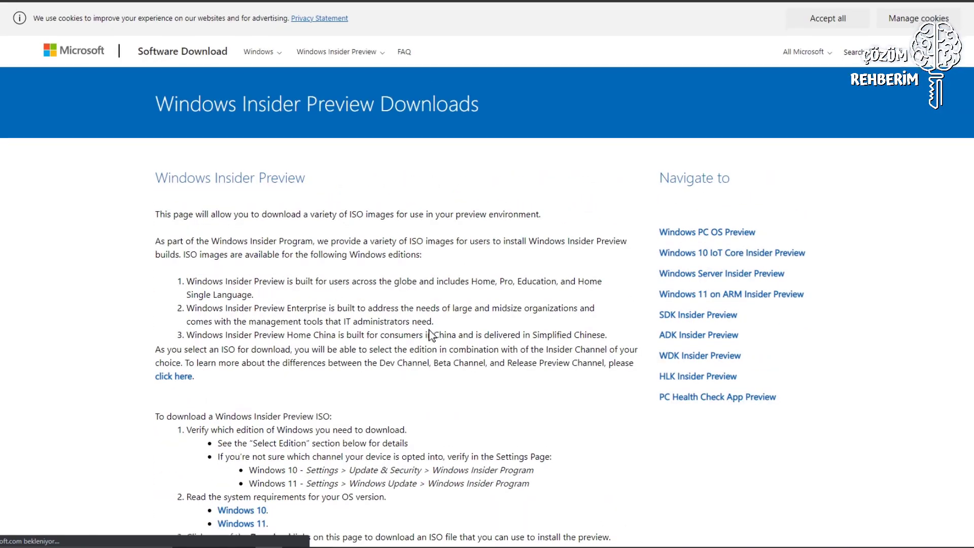
scroll(431, 335, "down", 13)
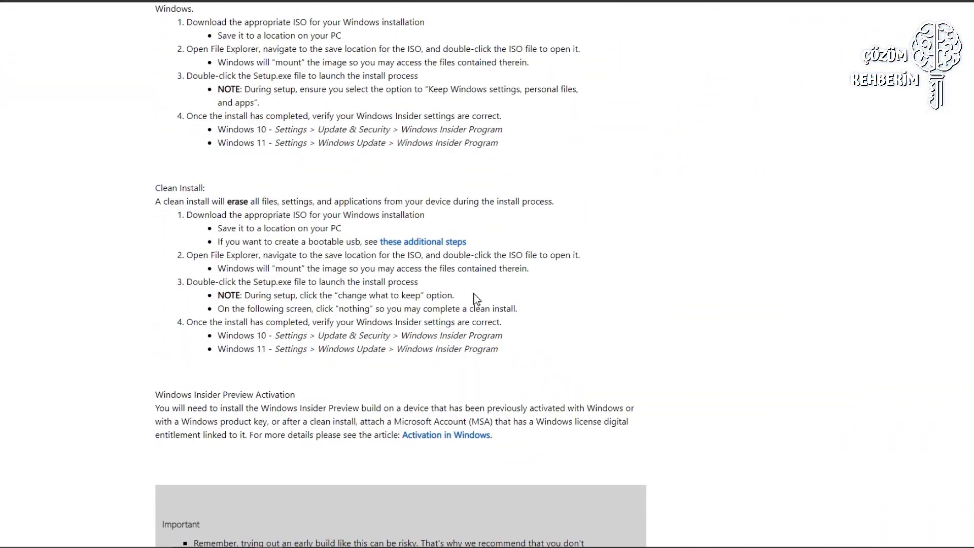
scroll(486, 293, "down", 11)
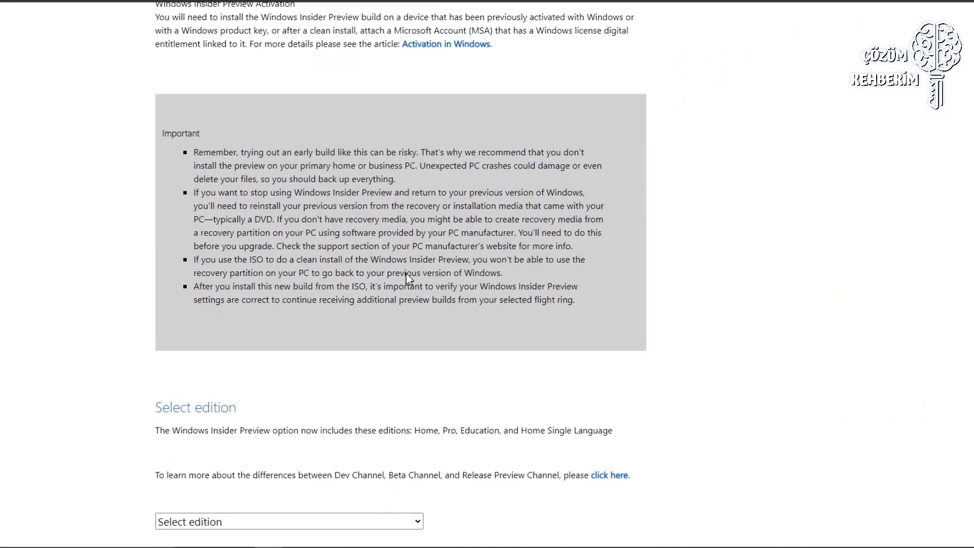
scroll(435, 269, "down", 2)
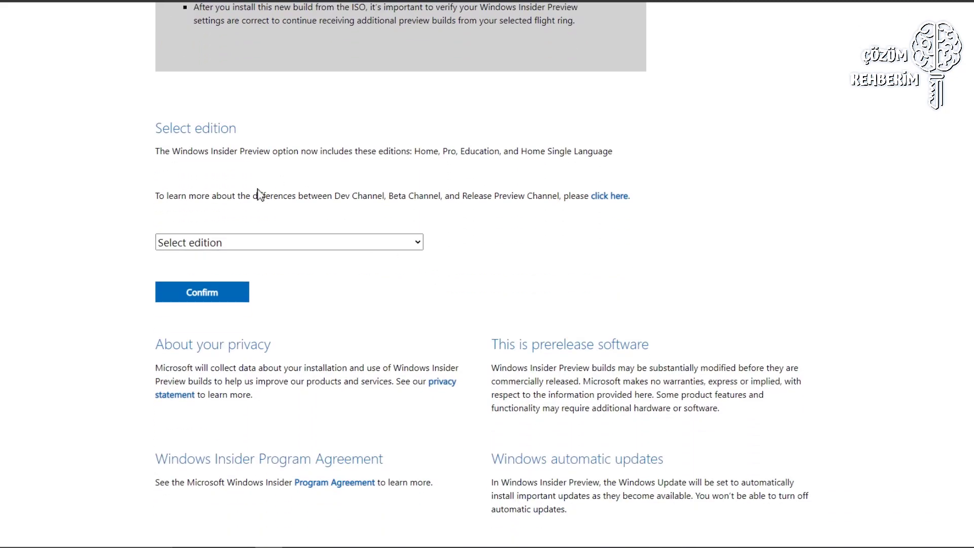
left_click(243, 244)
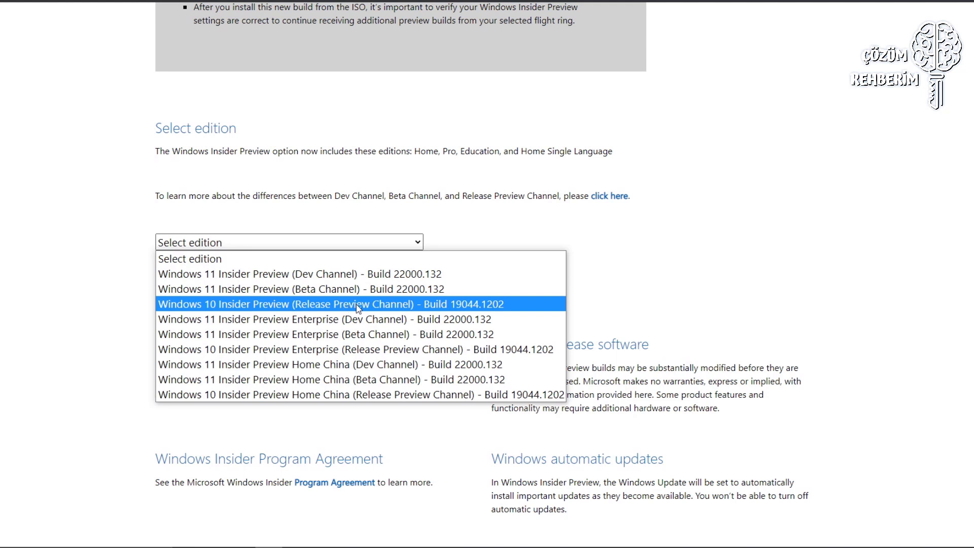
Confirm Windows 11 Insider Preview Beta Channel build 22000.132 with Turkish as the product language.
left_click(330, 290)
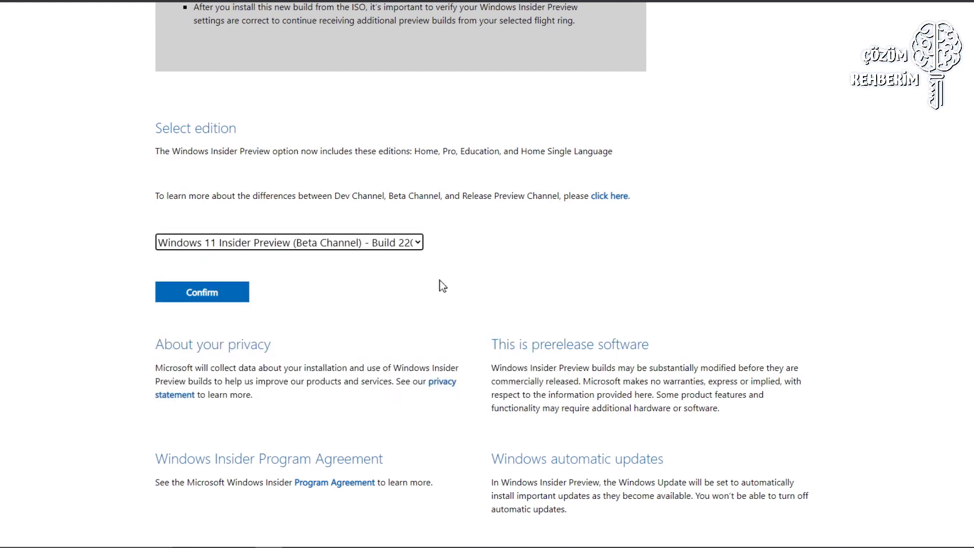
left_click(217, 295)
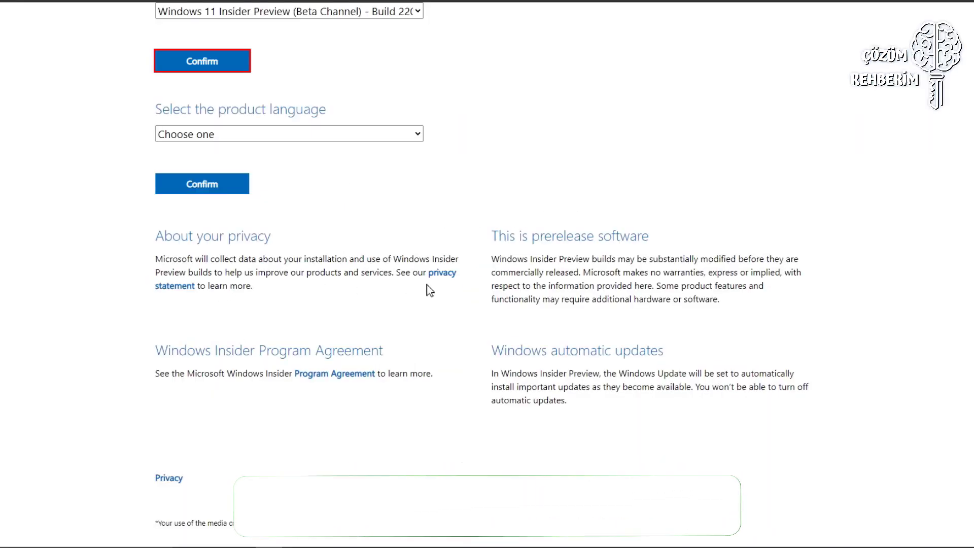
scroll(383, 244, "up", 2)
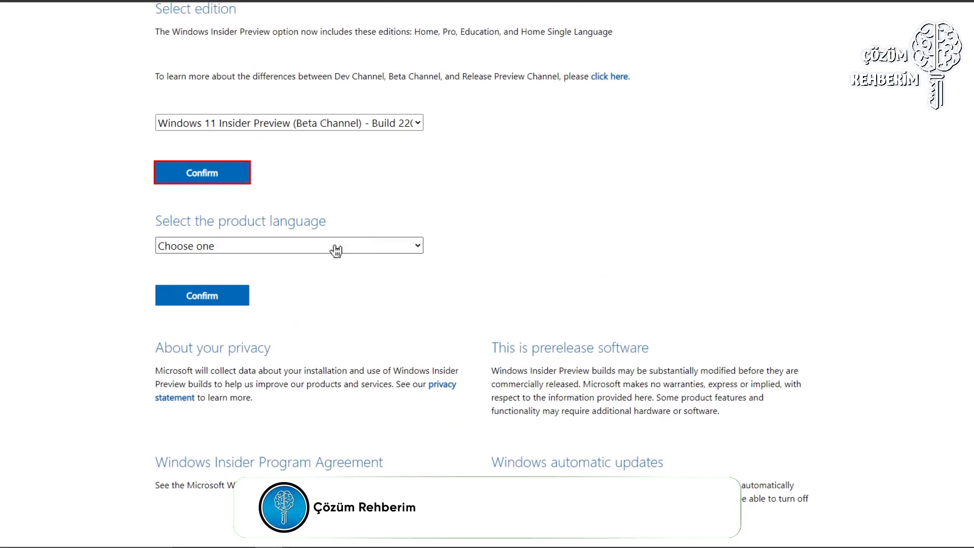
left_click(302, 249)
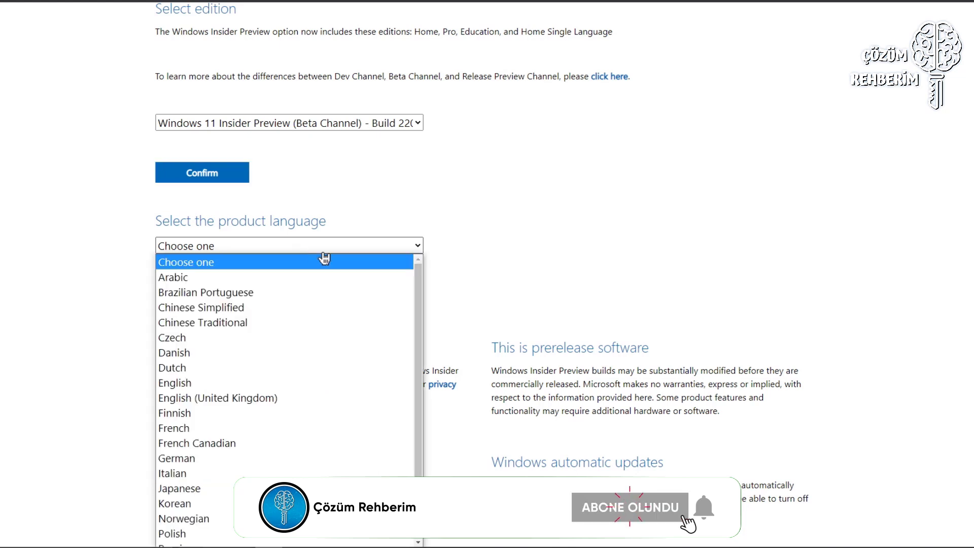
key("t")
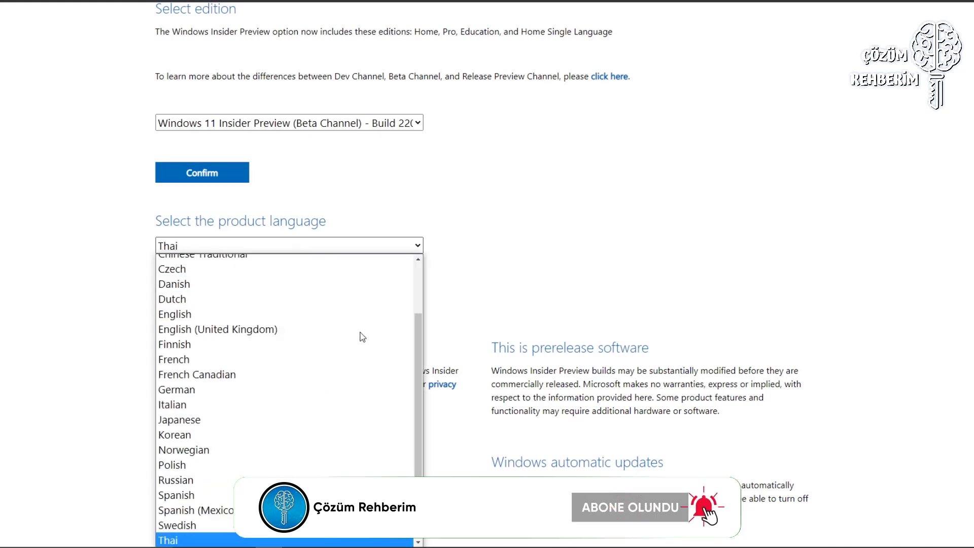
key("Down")
left_click(268, 541)
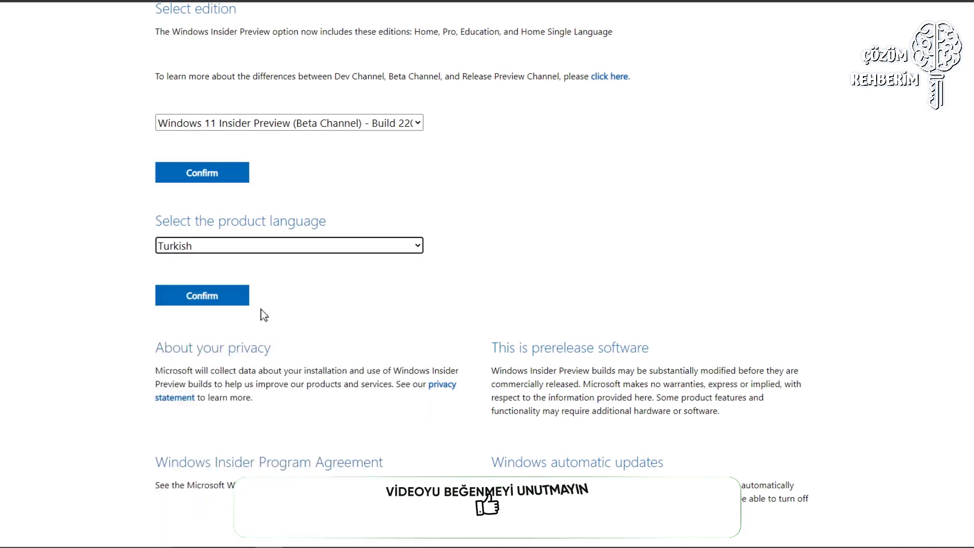
left_click(241, 305)
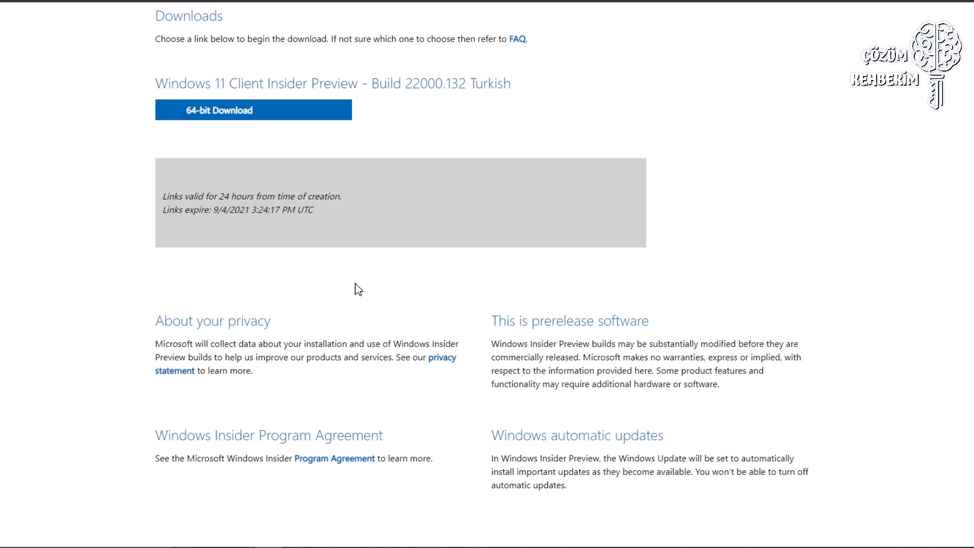
Download the 4.79 GB 64-bit Turkish ISO with Internet Download Manager and select it in its folder.
left_click(260, 119)
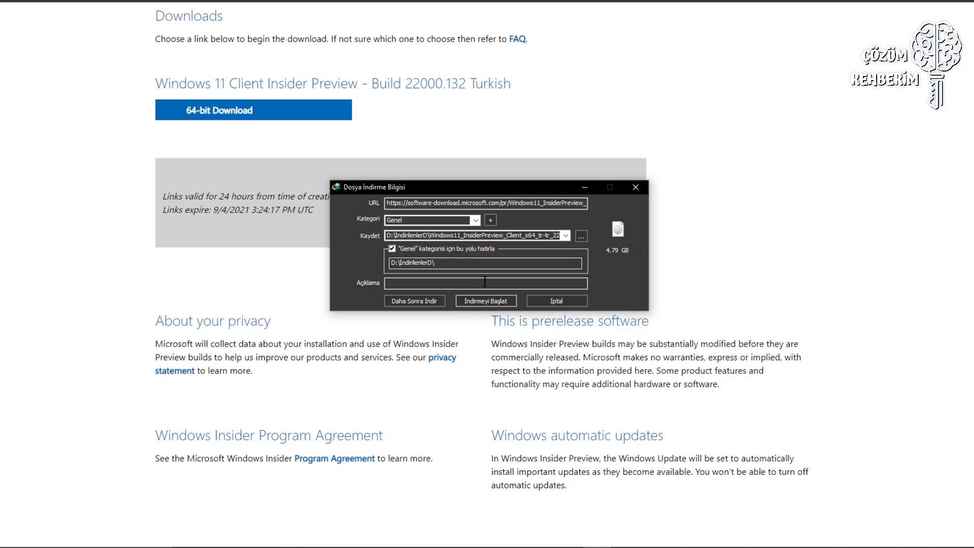
left_click(485, 300)
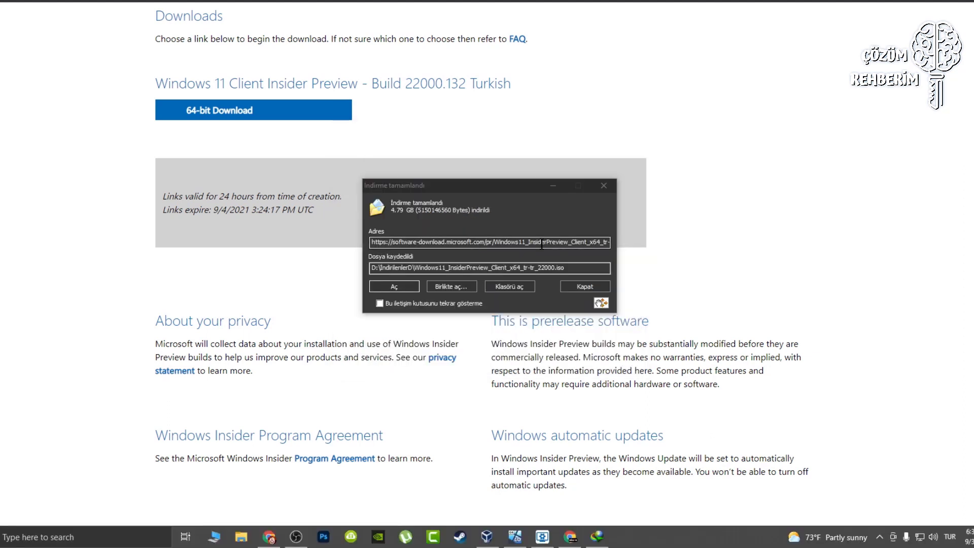
left_click(513, 288)
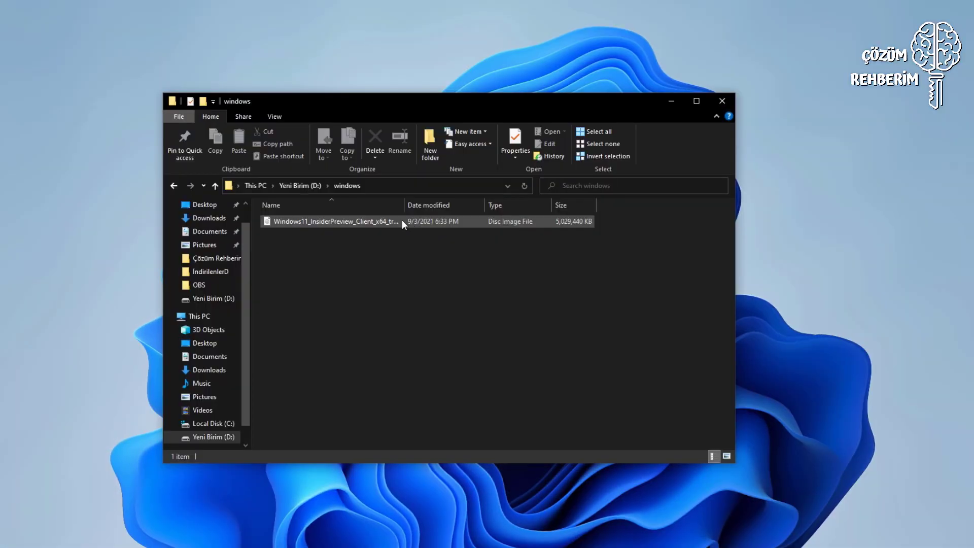
left_click(401, 220)
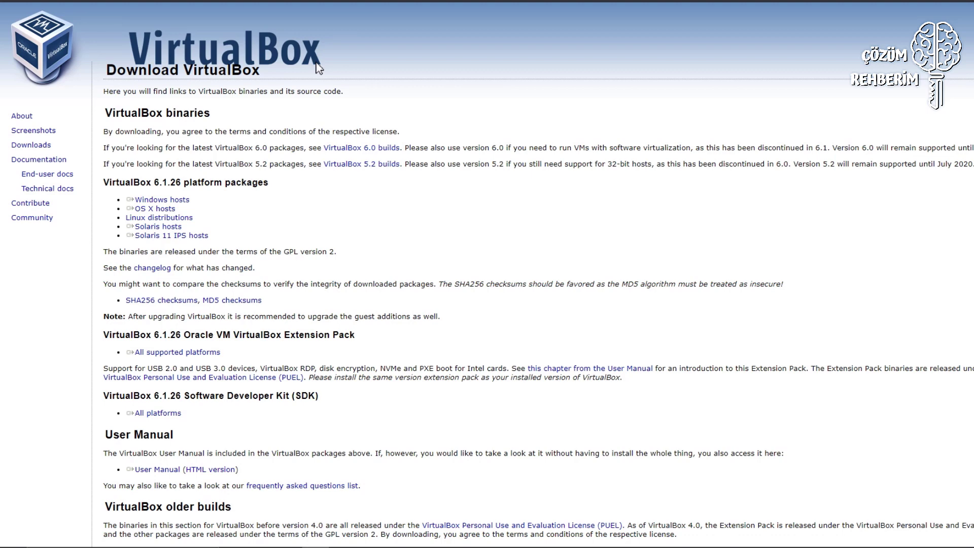
Download the VirtualBox 6.1.26 installer from the Windows hosts link.
left_click(192, 201)
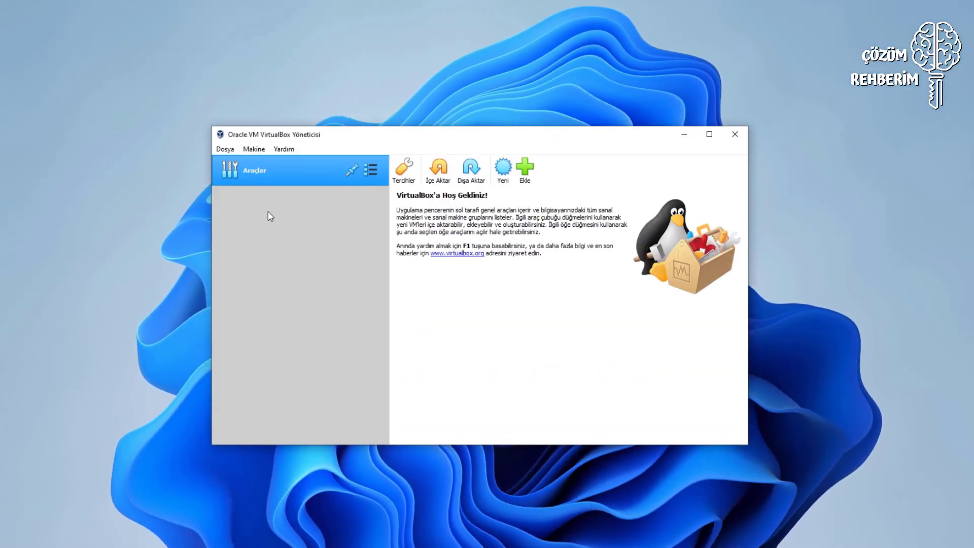
Start a new VM named 'windwos 11' with version Windows 10 (64-bit).
left_click(503, 168)
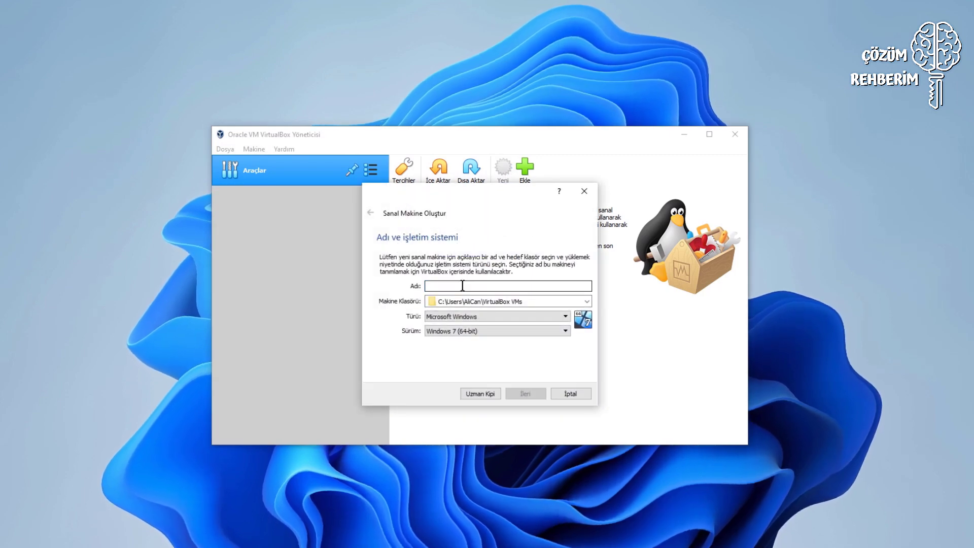
type("windwos 11")
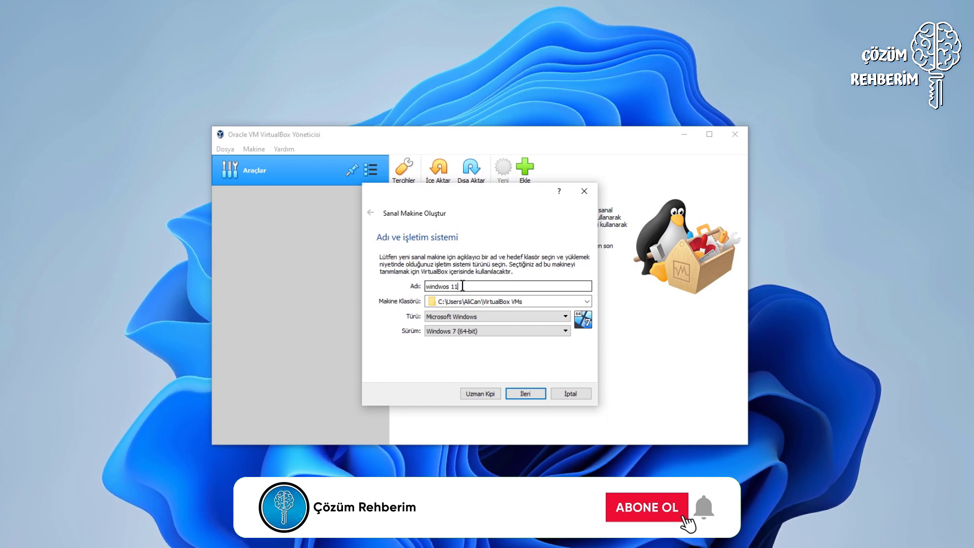
left_click(532, 331)
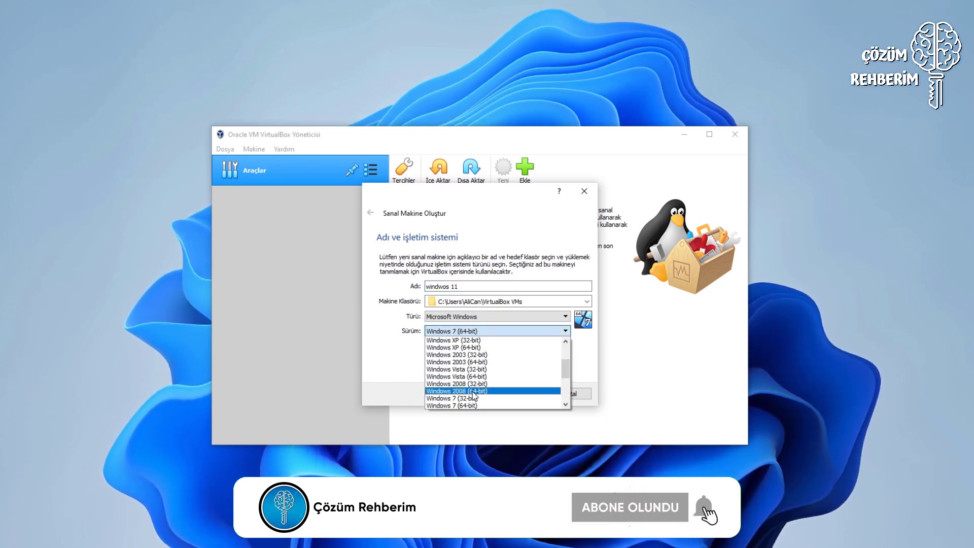
scroll(478, 399, "down", 3)
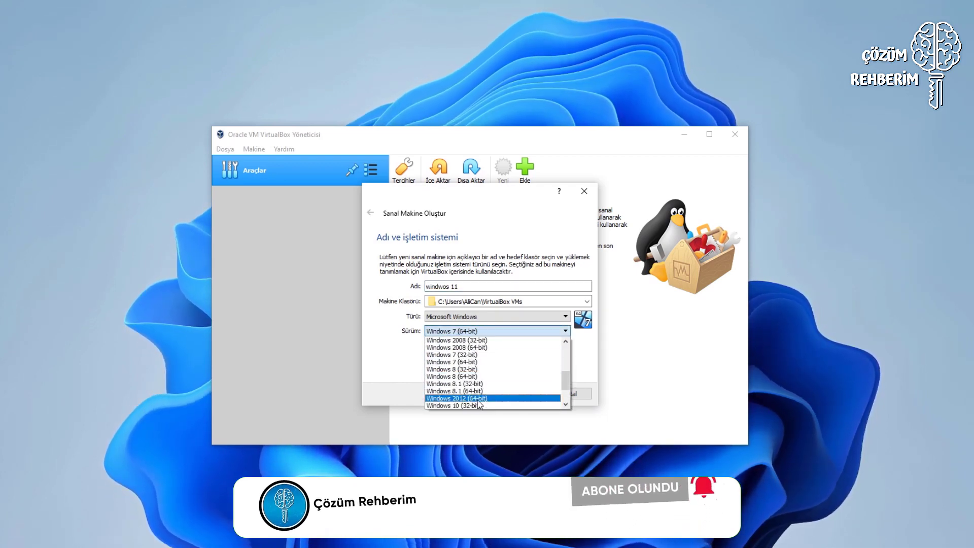
left_click(478, 391)
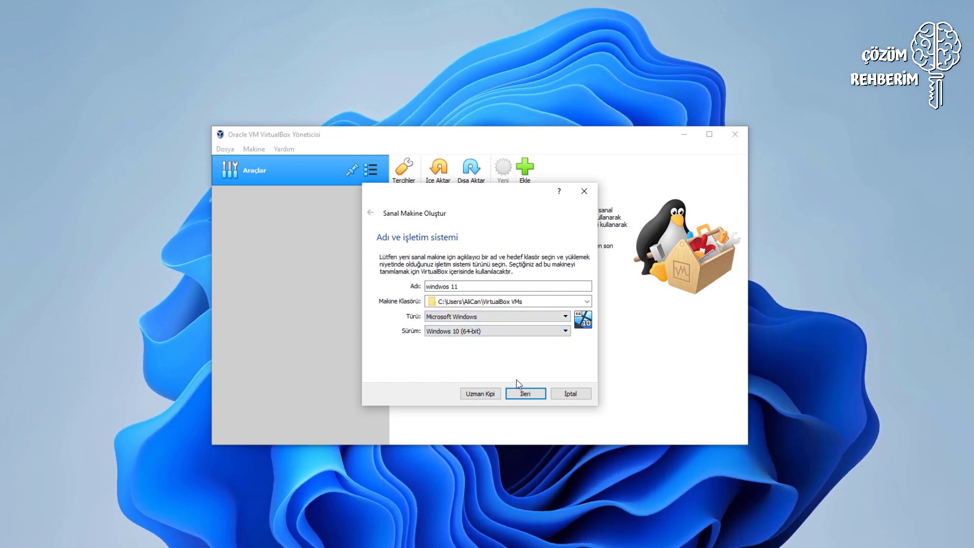
left_click(521, 393)
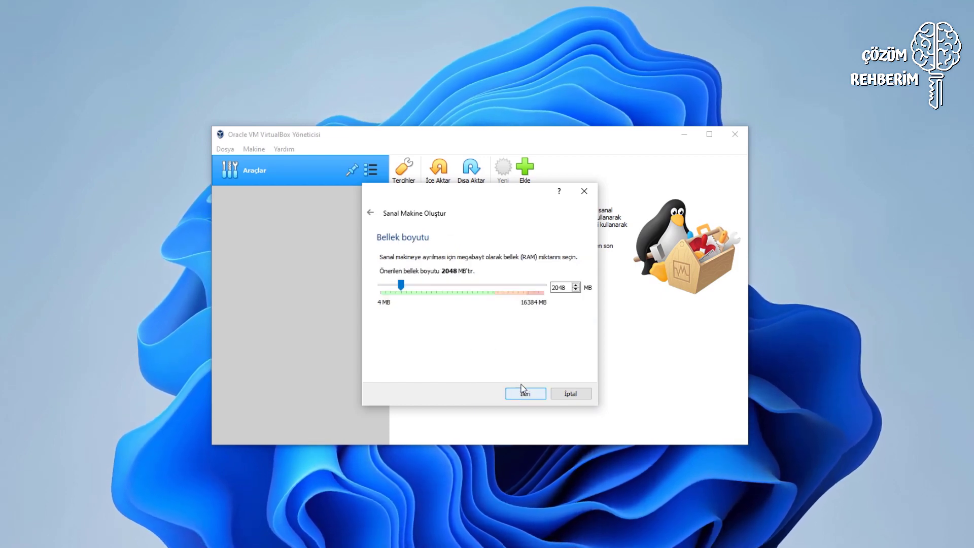
Raise the VM memory to 6988 MB and continue to the hard disk step.
left_click(444, 285)
left_click(457, 285)
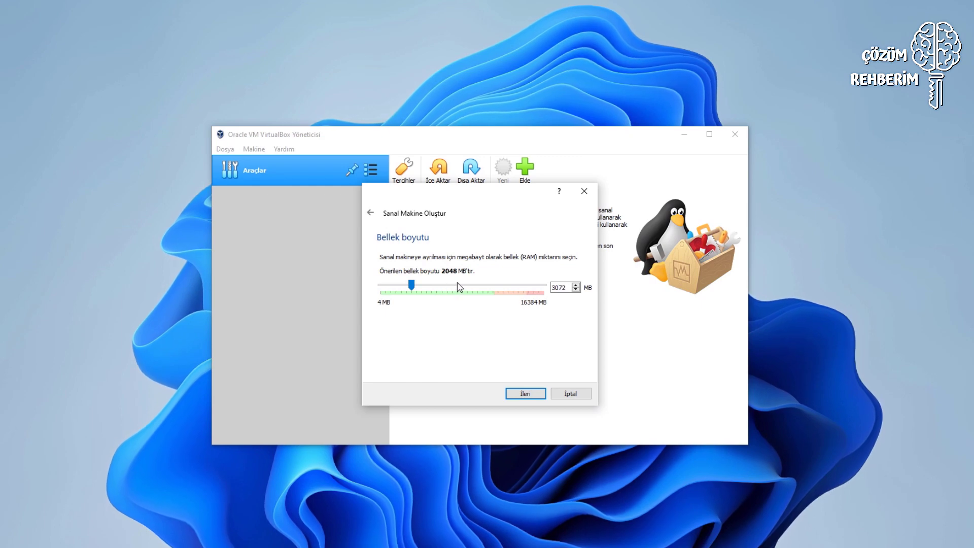
left_click(459, 285)
left_click(461, 287)
left_click(439, 287)
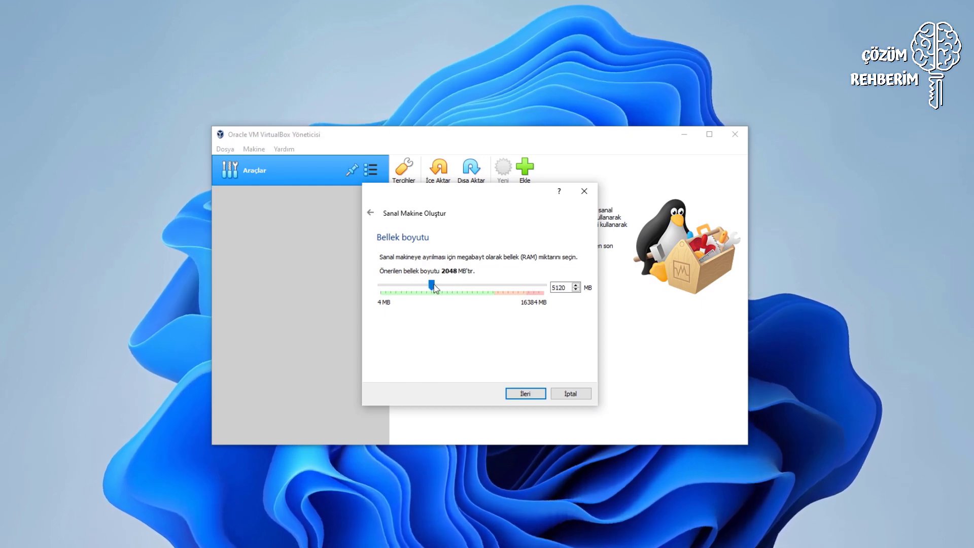
left_click(462, 287)
left_click(462, 285)
left_click(461, 285)
left_click(462, 287)
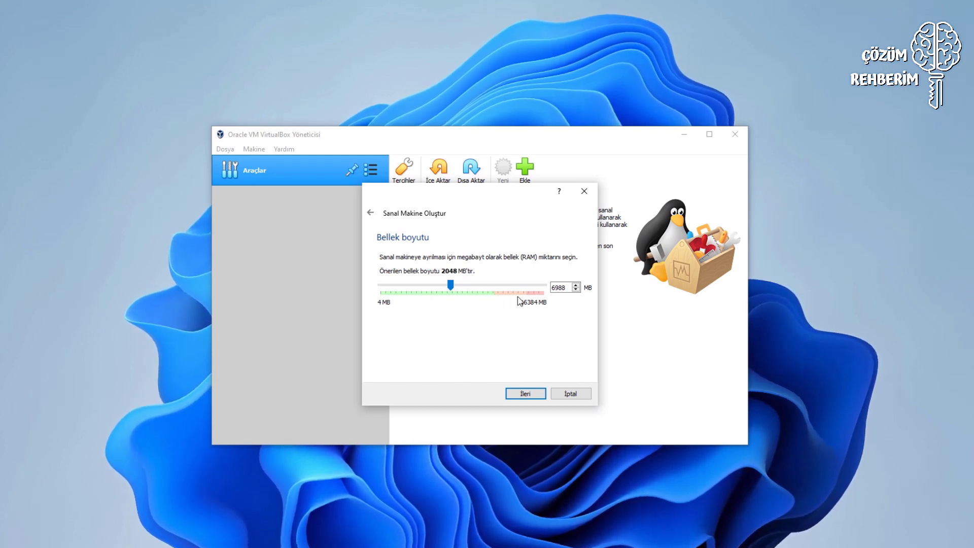
left_click(525, 394)
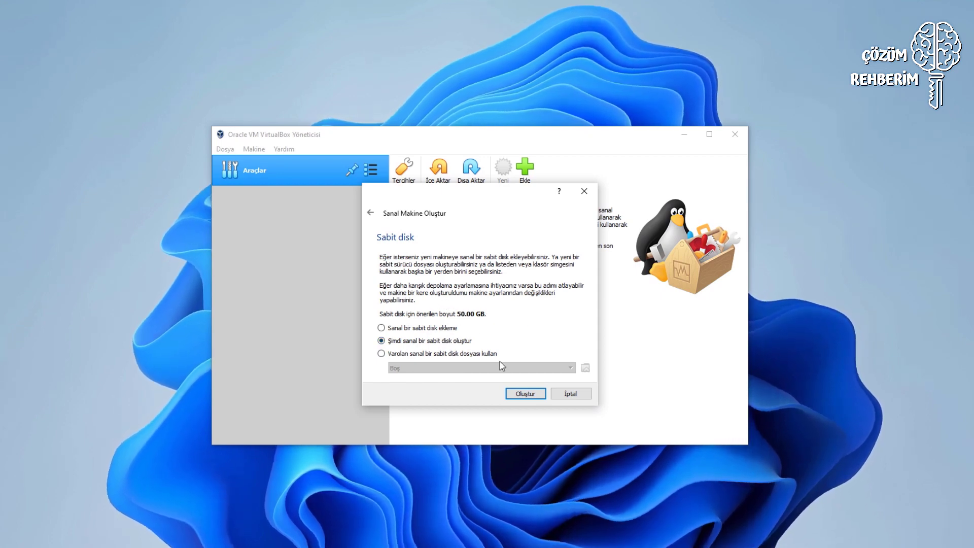
Create a dynamically allocated 30.29 GB VDI hard disk for the windwos 11 VM.
left_click(527, 394)
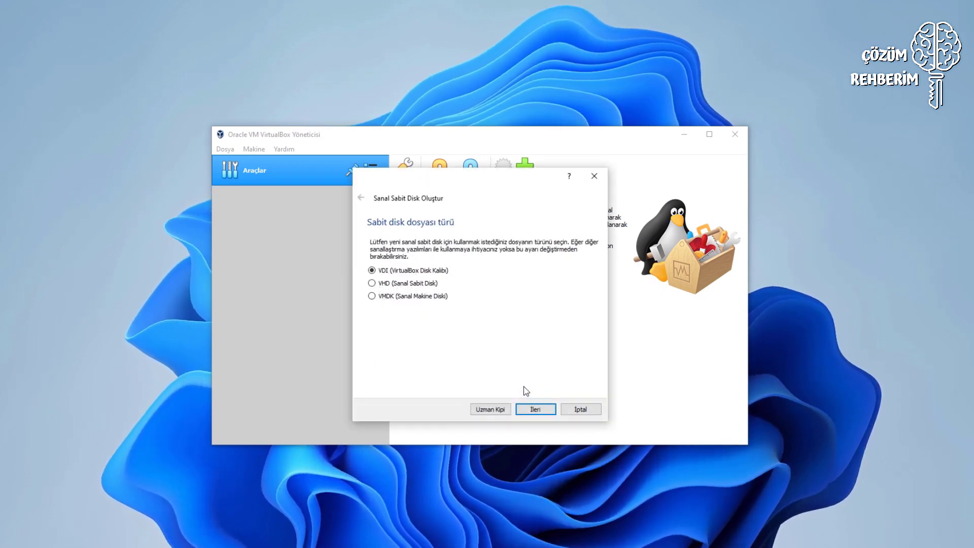
left_click(539, 410)
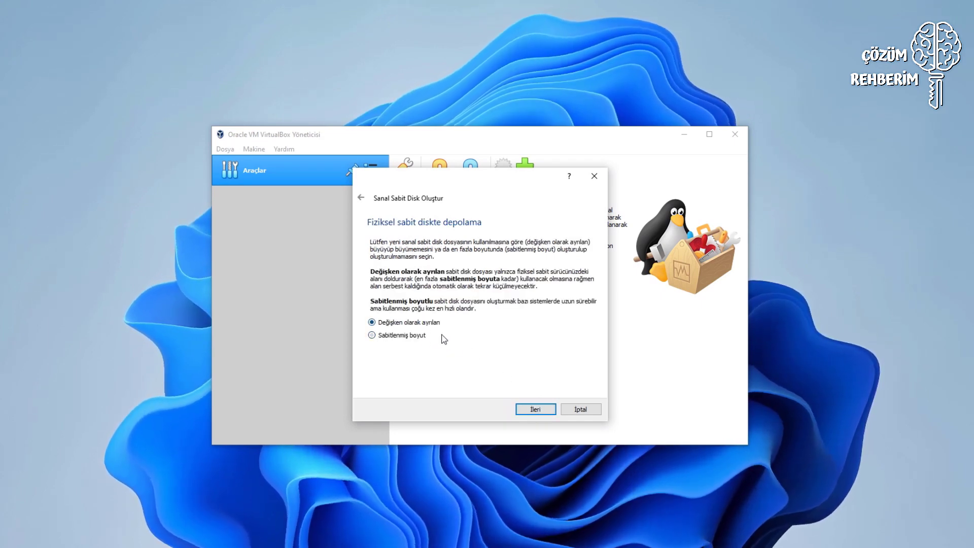
left_click(537, 409)
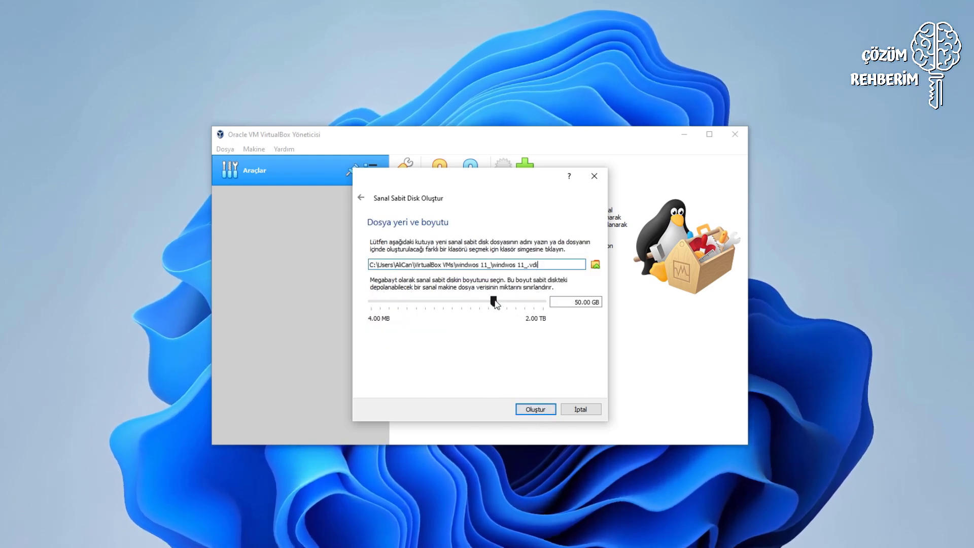
mouse_move(495, 302)
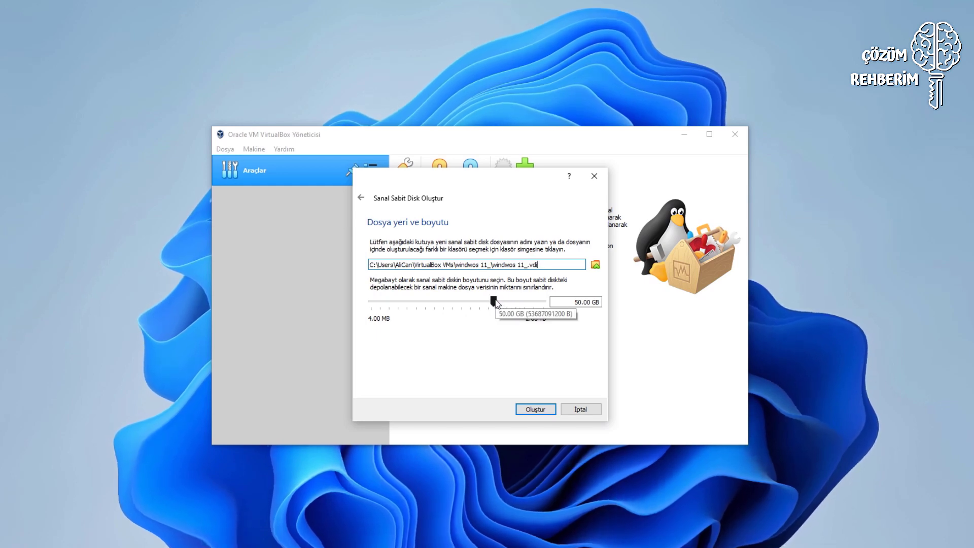
mouse_move(496, 301)
left_mouse_down()
mouse_move(471, 301)
mouse_move(483, 301)
left_mouse_up()
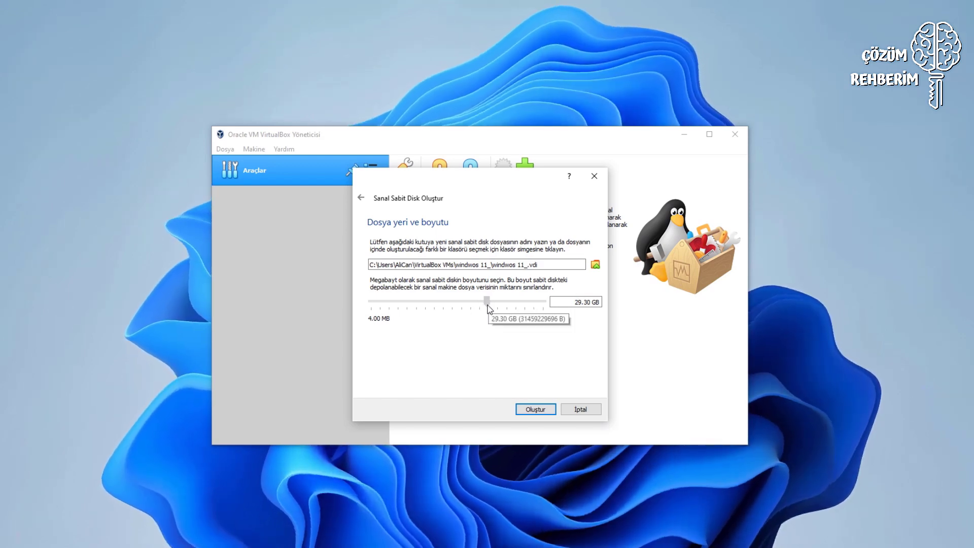
left_click_drag(483, 301, 489, 305)
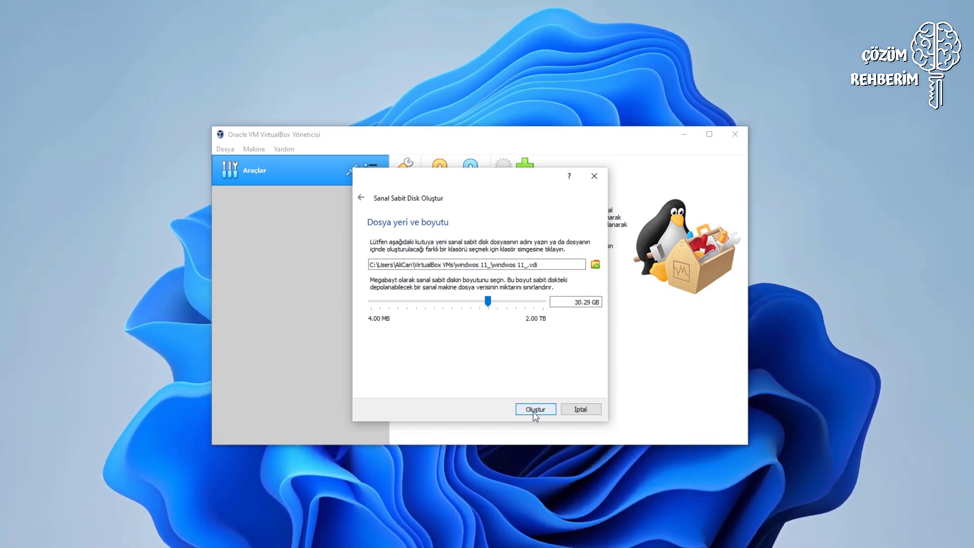
left_click(534, 410)
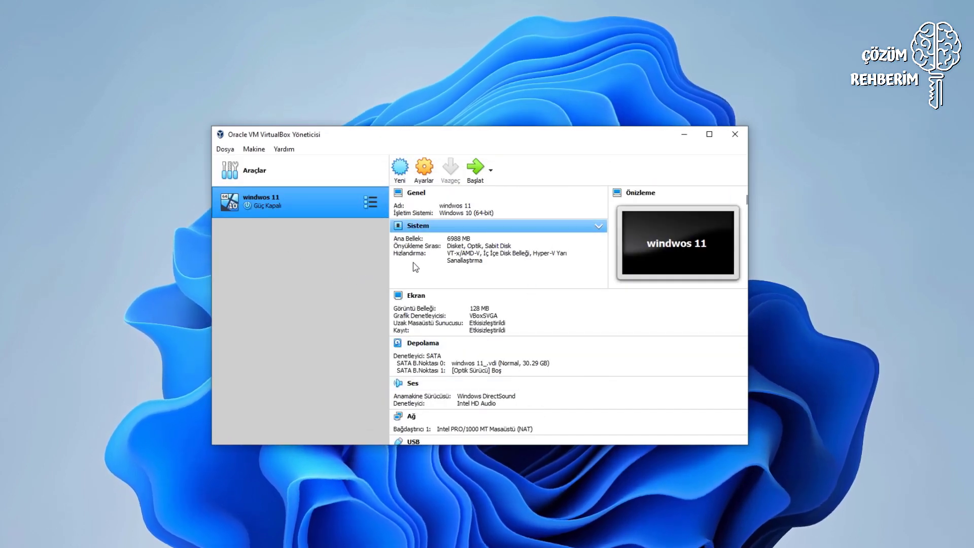
Start the windwos 11 VM and open the optical disk chooser to add an image.
left_click(477, 179)
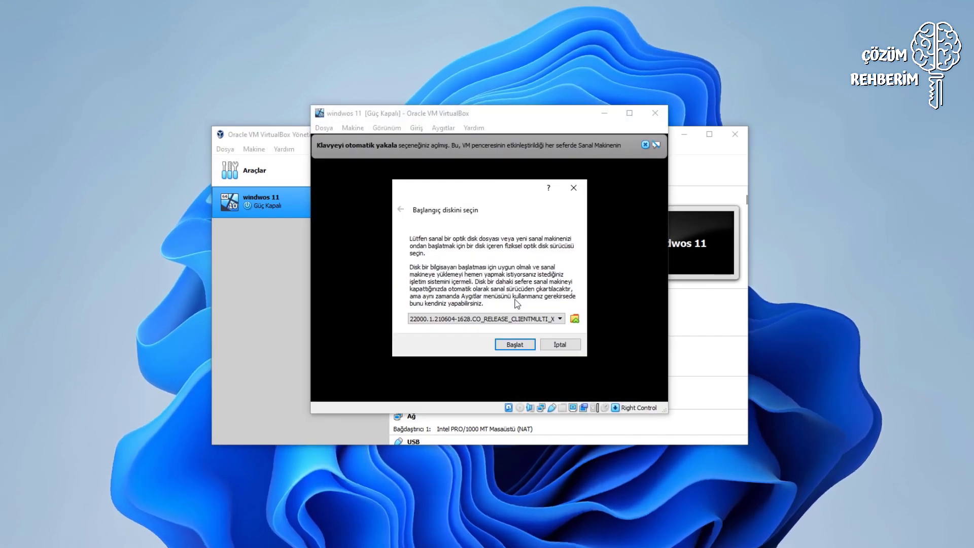
left_click(576, 319)
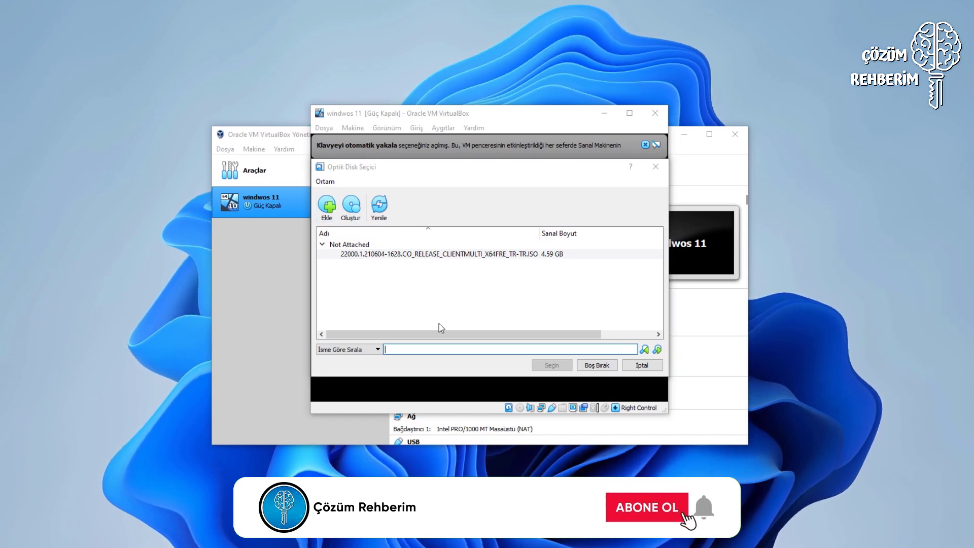
key("ctrl+a")
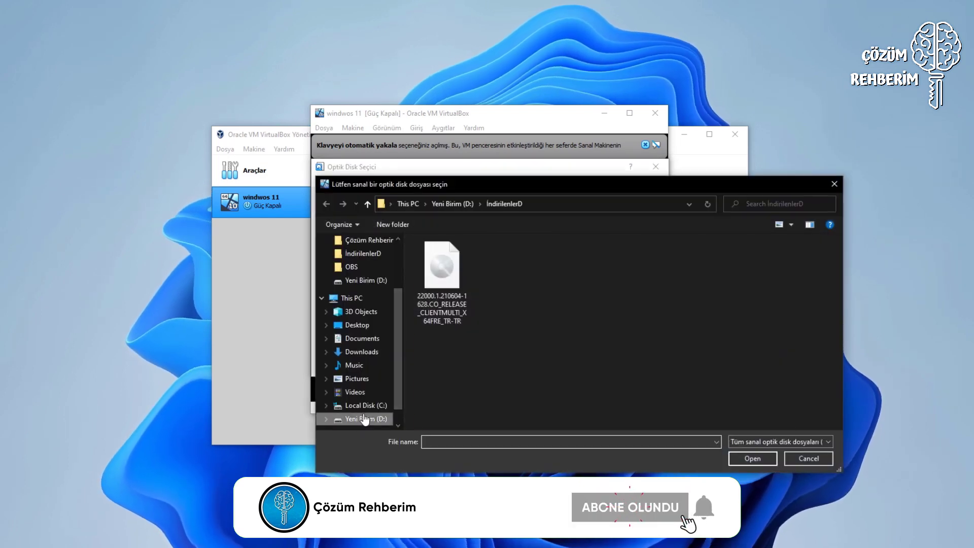
Add Windows11_InsiderPreview_Client_x64_tr-tr_22000.iso from D:\windows and boot the VM from it.
left_click(363, 419)
scroll(455, 394, "down", 2)
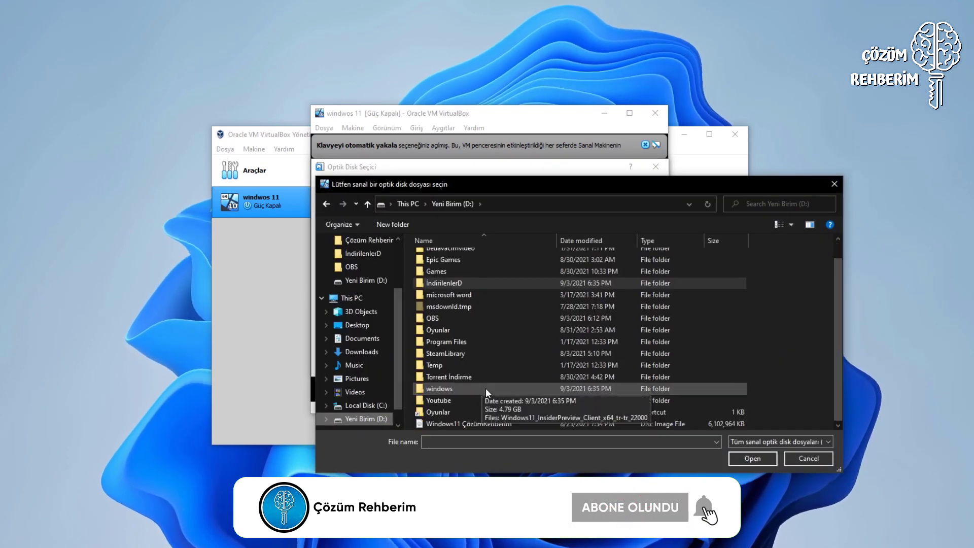
double_click(460, 389)
double_click(464, 253)
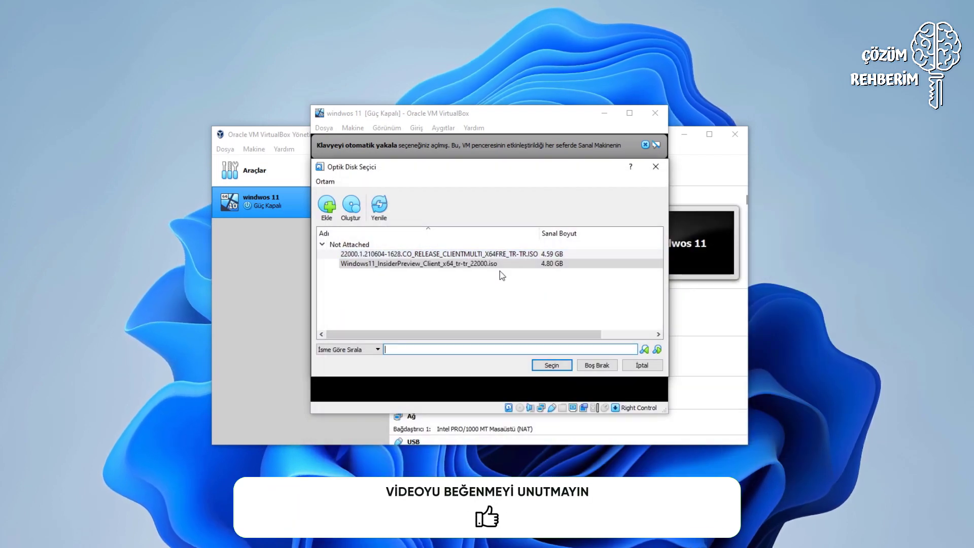
left_click(476, 265)
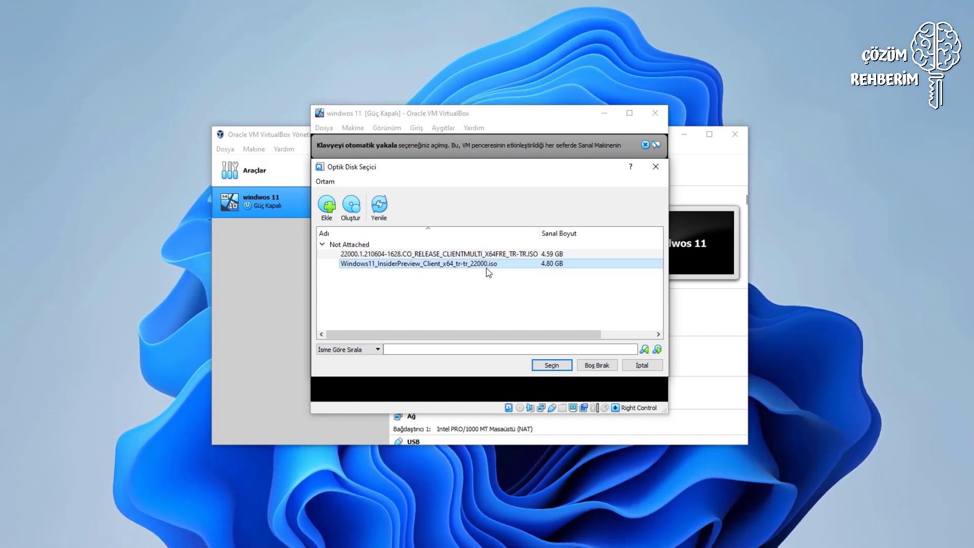
left_click(543, 364)
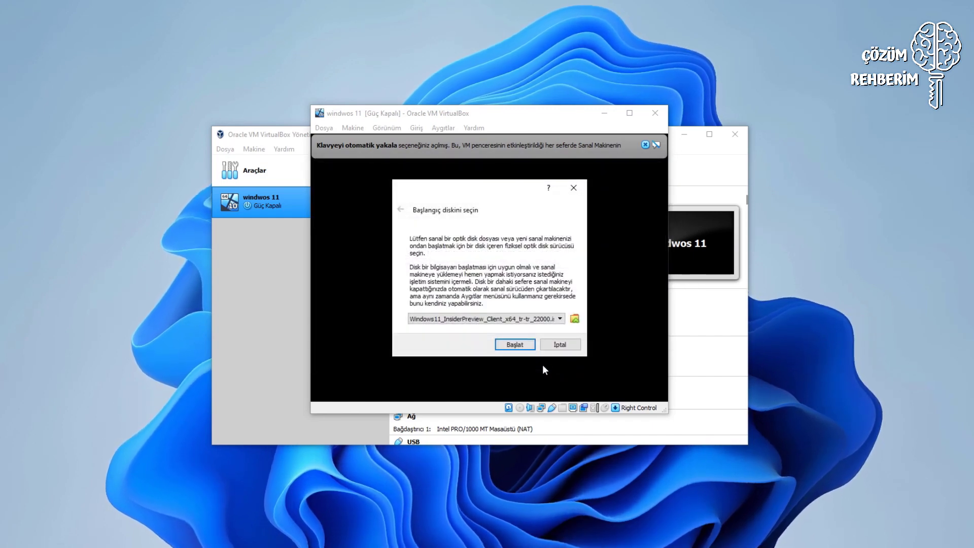
left_click(515, 344)
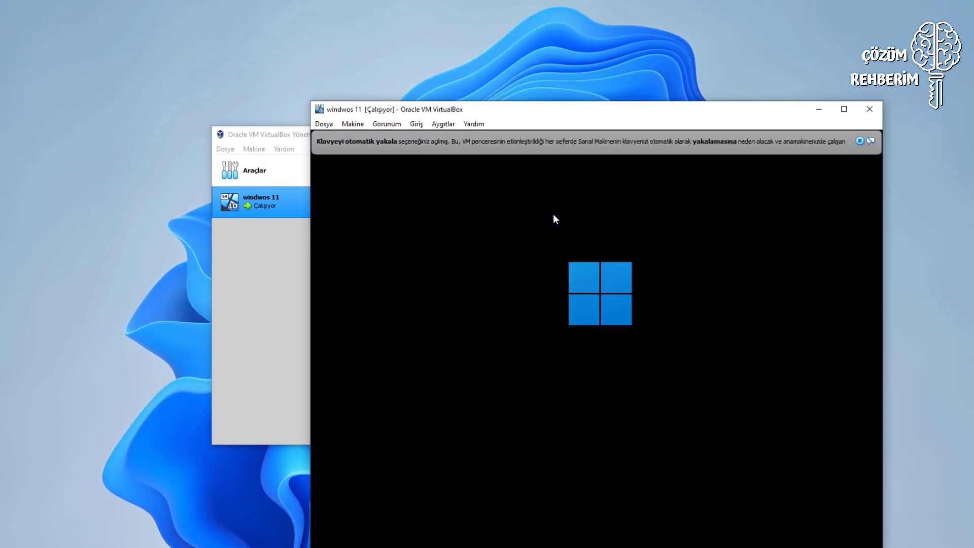
Reposition the VM window, dismiss the keyboard and mouse notices, and accept the Turkish language settings.
left_click_drag(560, 114, 491, 67)
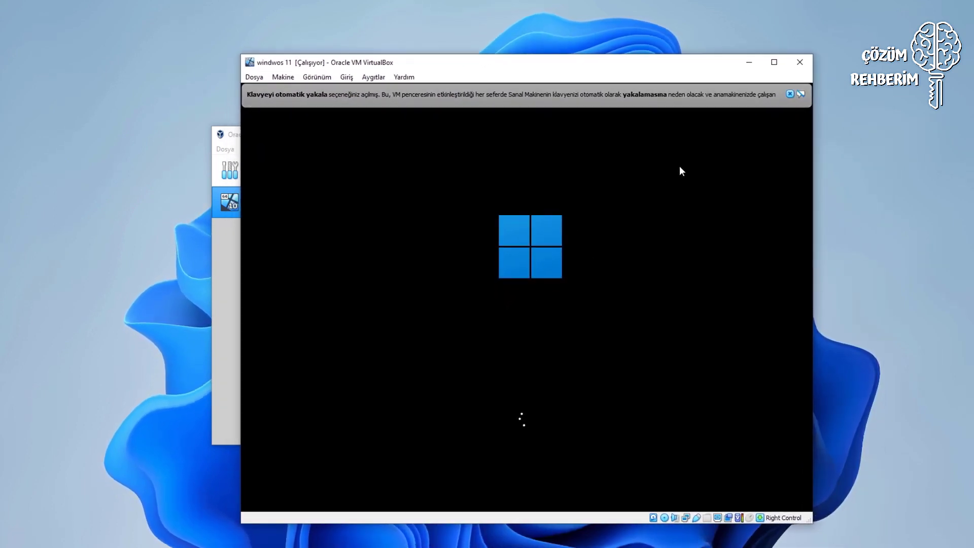
left_click(790, 94)
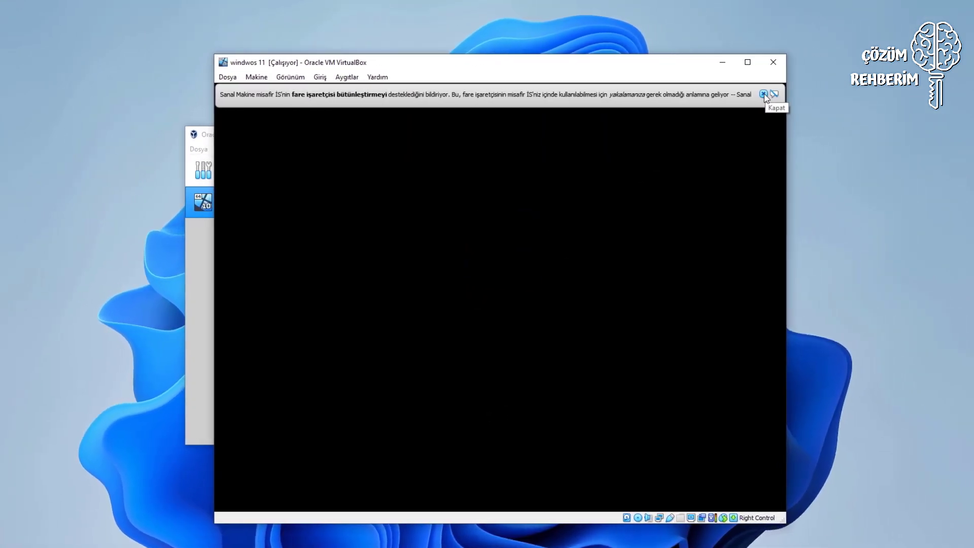
left_click(764, 95)
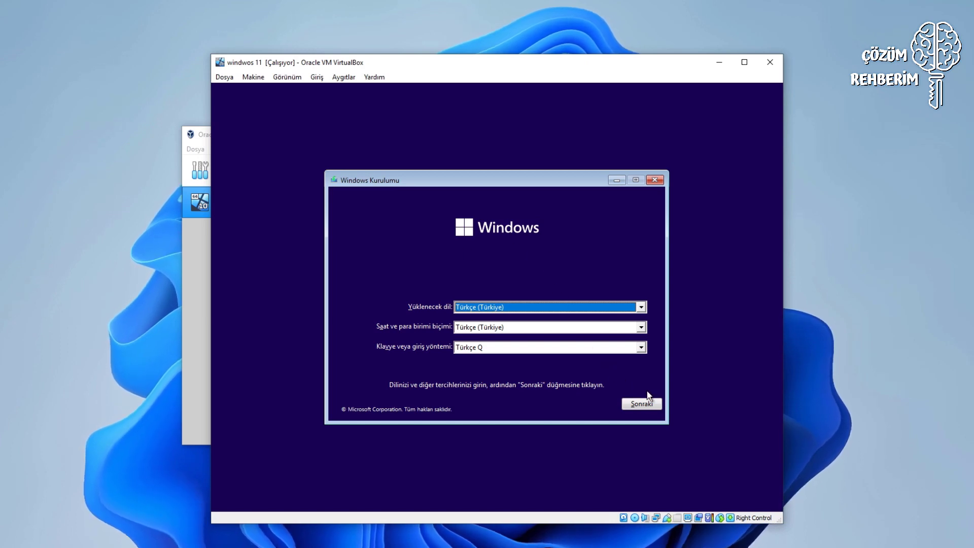
left_click(642, 404)
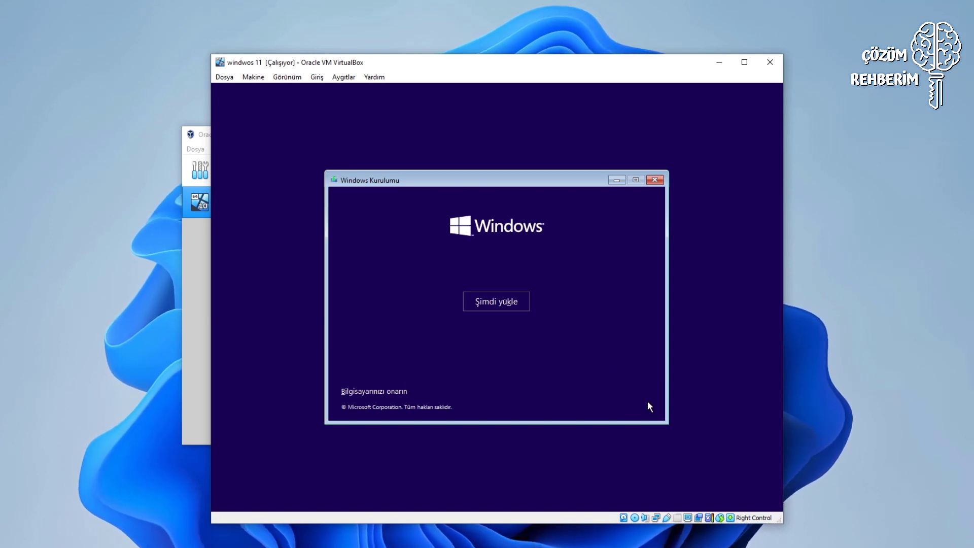
Start the Windows installation without a product key, with Windows 11 Home chosen.
left_click(486, 300)
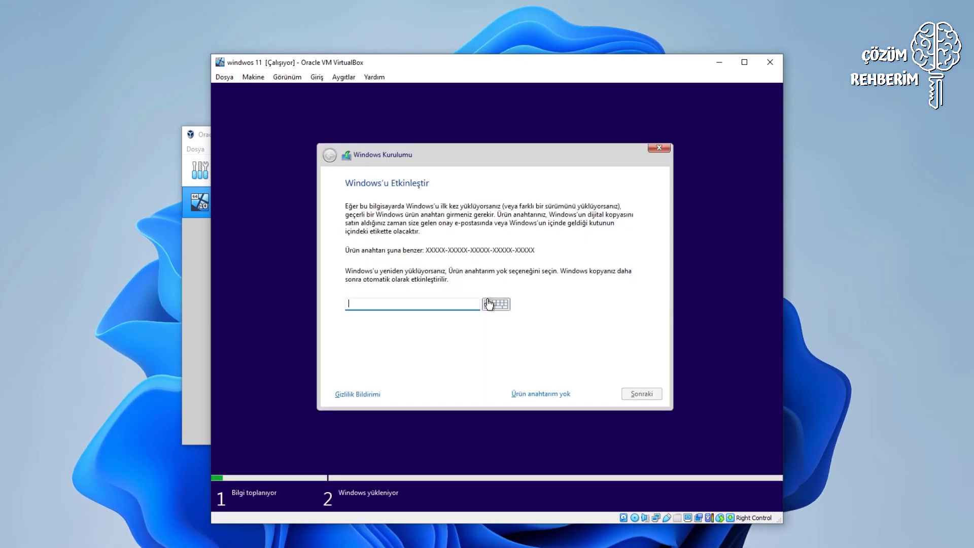
left_click(552, 395)
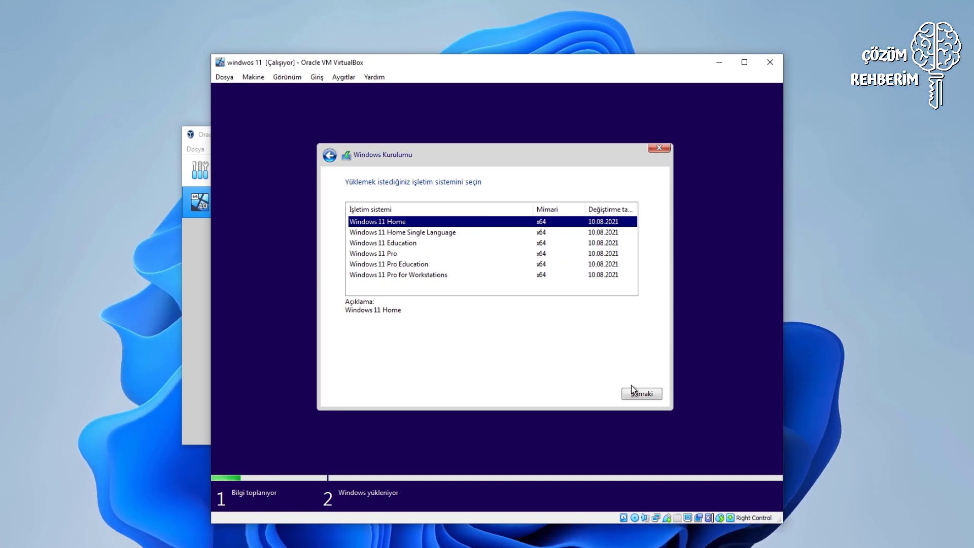
left_click(642, 396)
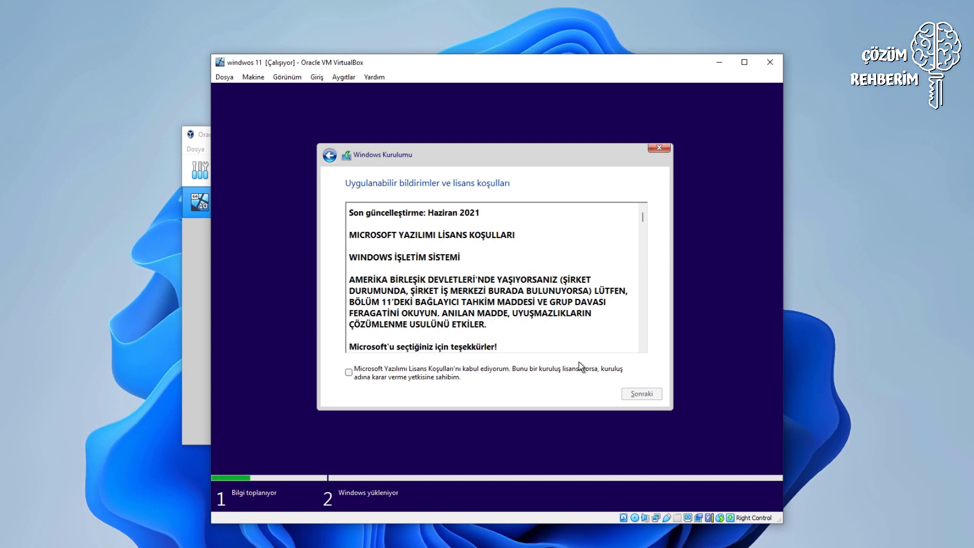
Accept the licence terms and custom-install Windows onto the 30.3 GB unallocated drive.
left_click(352, 375)
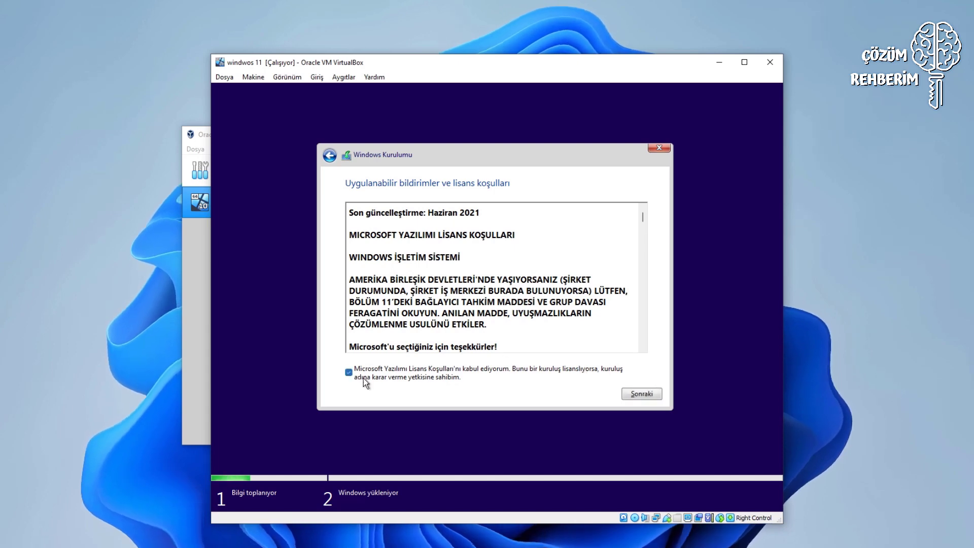
left_click(641, 395)
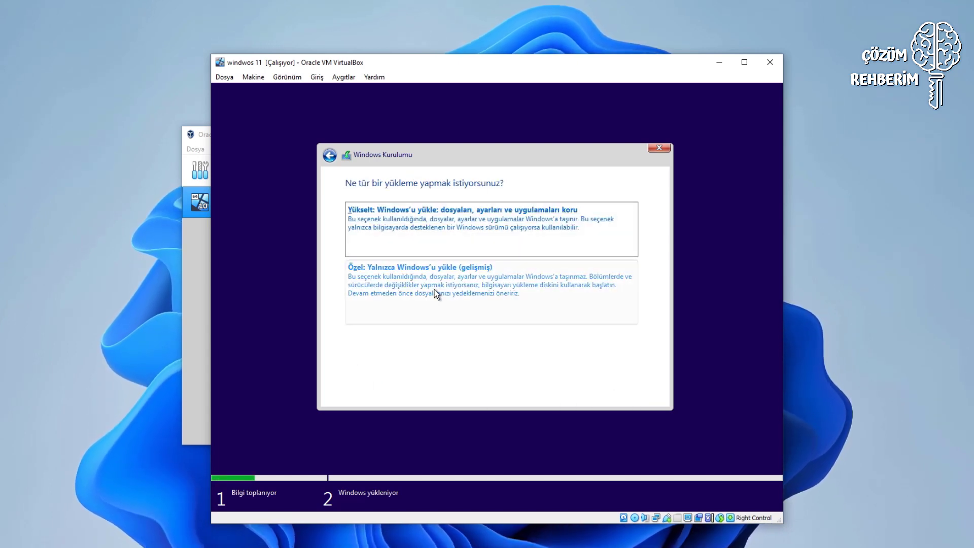
left_click(440, 271)
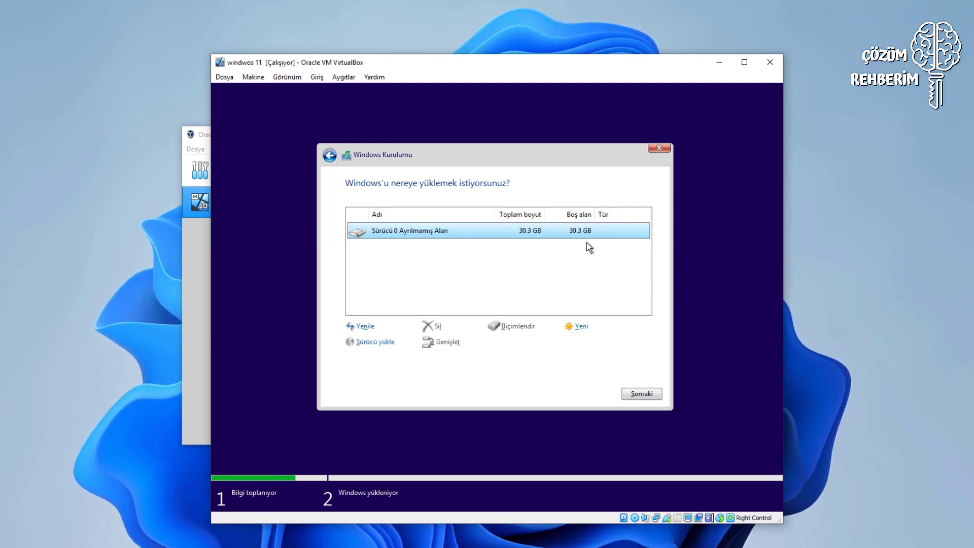
left_click(638, 394)
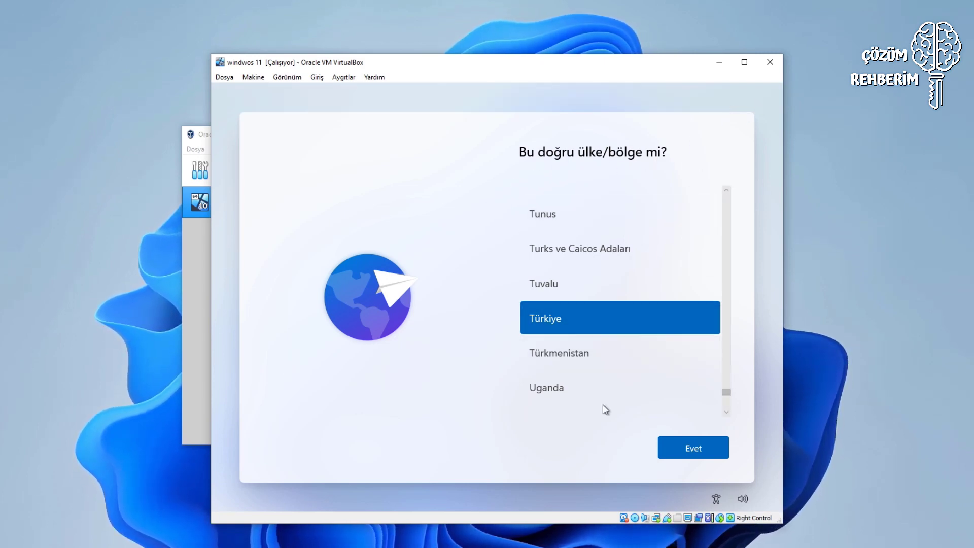
Confirm Türkiye as the region, then enter a shortened ÇözümRehberim-based computer name.
left_click(677, 453)
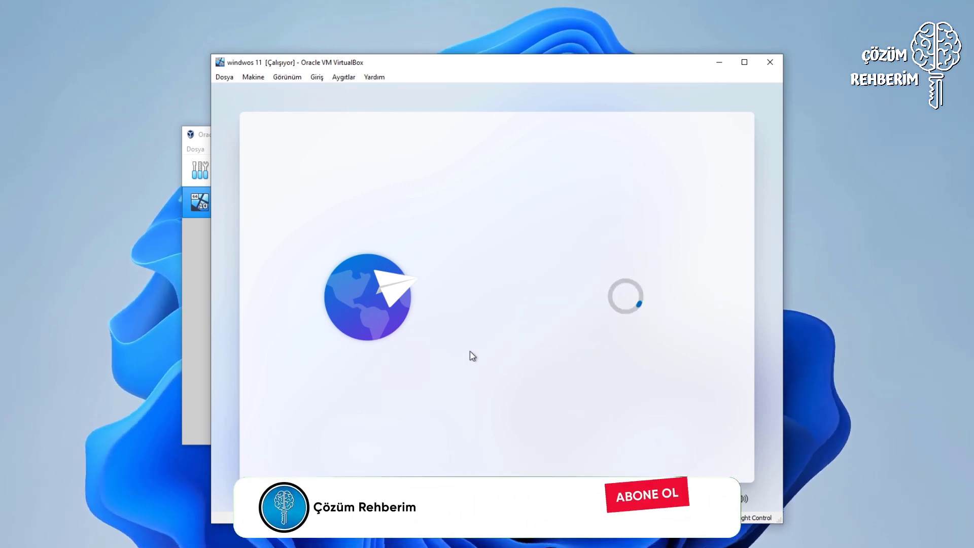
type("çözüm reh")
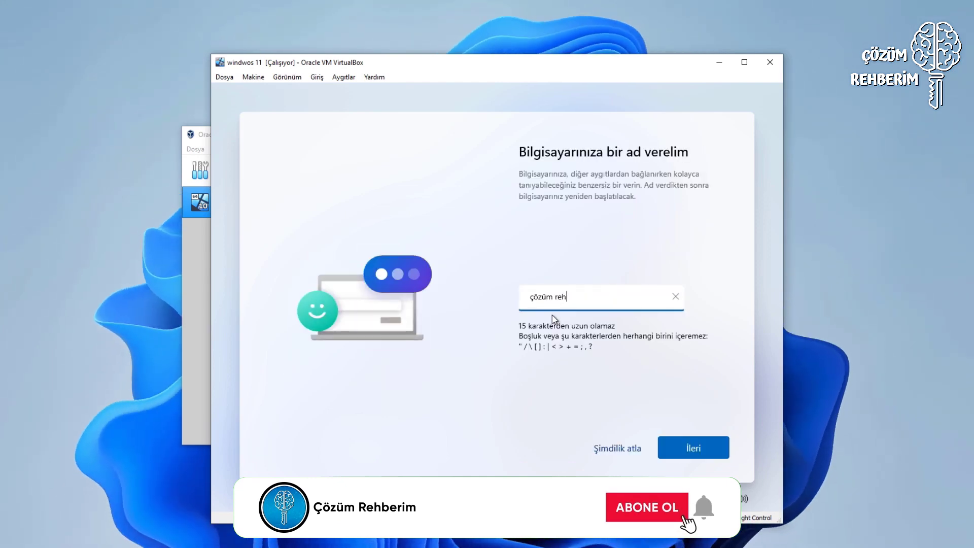
type("berim")
key("ctrl+a")
key("BackSpace")
type("ÇözümRehberim")
key("BackSpace")
key("BackSpace")
key("BackSpace")
key("BackSpace")
key("BackSpace")
key("BackSpace")
key("BackSpace")
key("BackSpace")
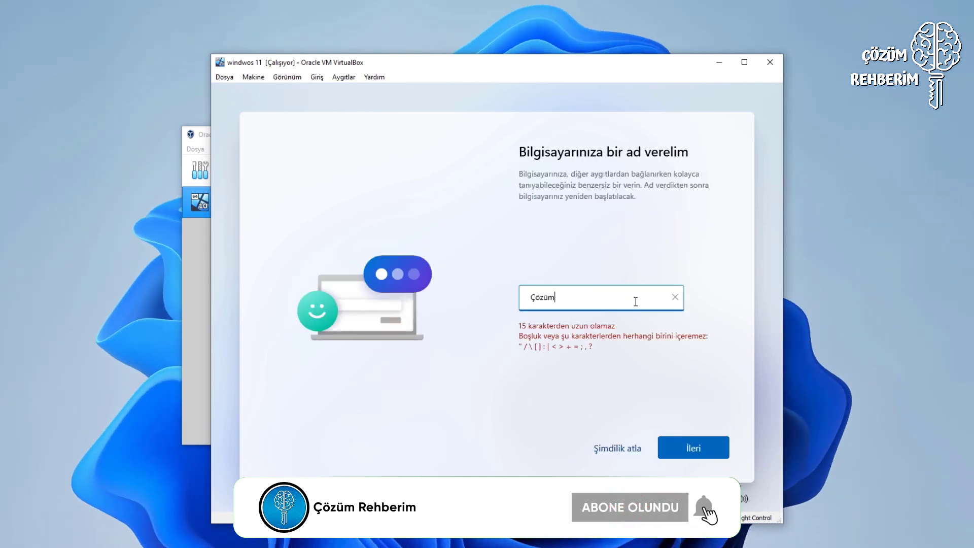
type("Bilg")
key("BackSpace")
key("BackSpace")
key("BackSpace")
key("Return")
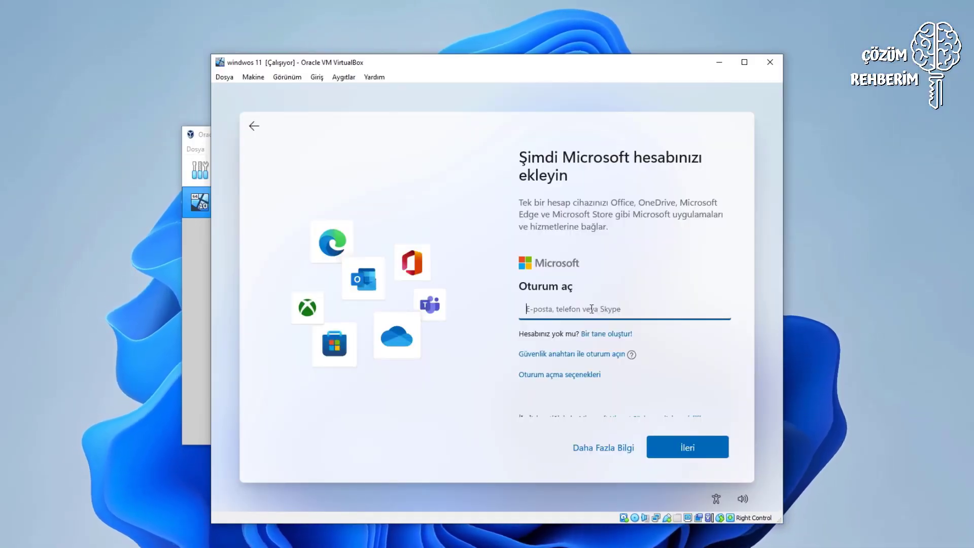
Sign in with the Microsoft account e-mail address and password.
type("1")
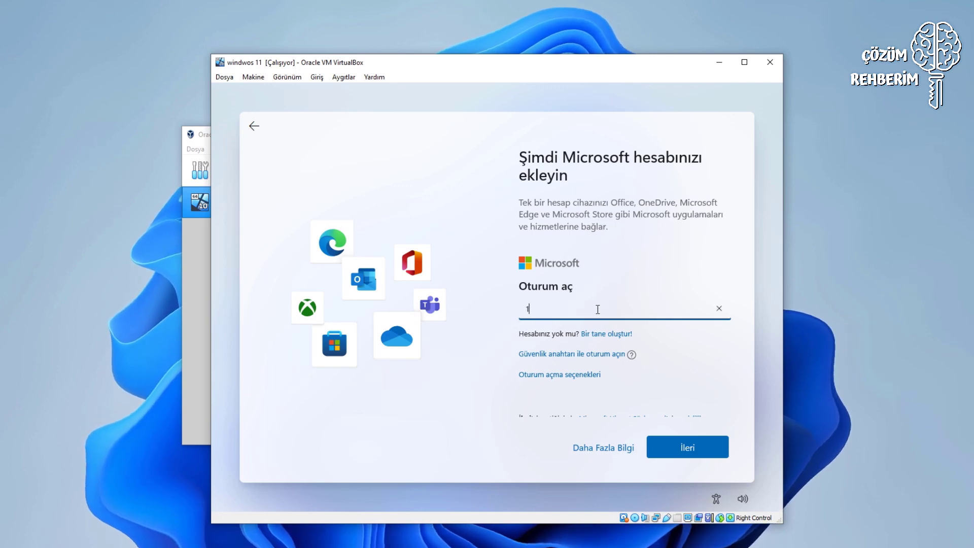
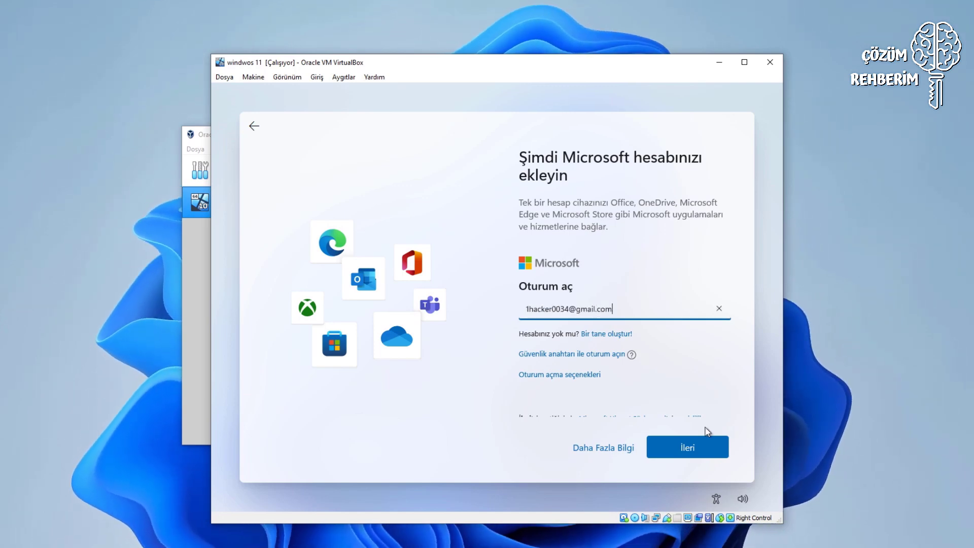
left_click(705, 444)
type("••••••••••")
left_click(666, 436)
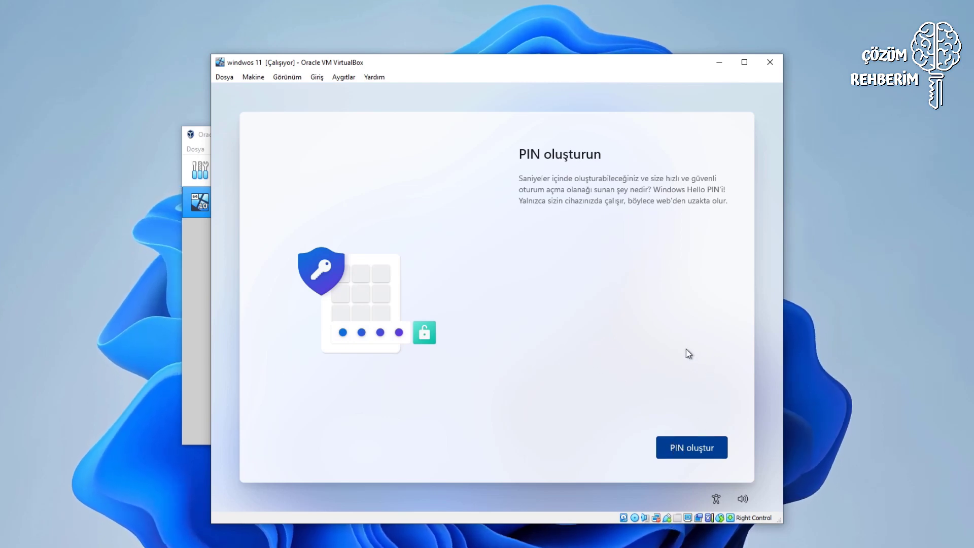
Create and confirm a four-digit Windows Hello PIN.
left_click(694, 450)
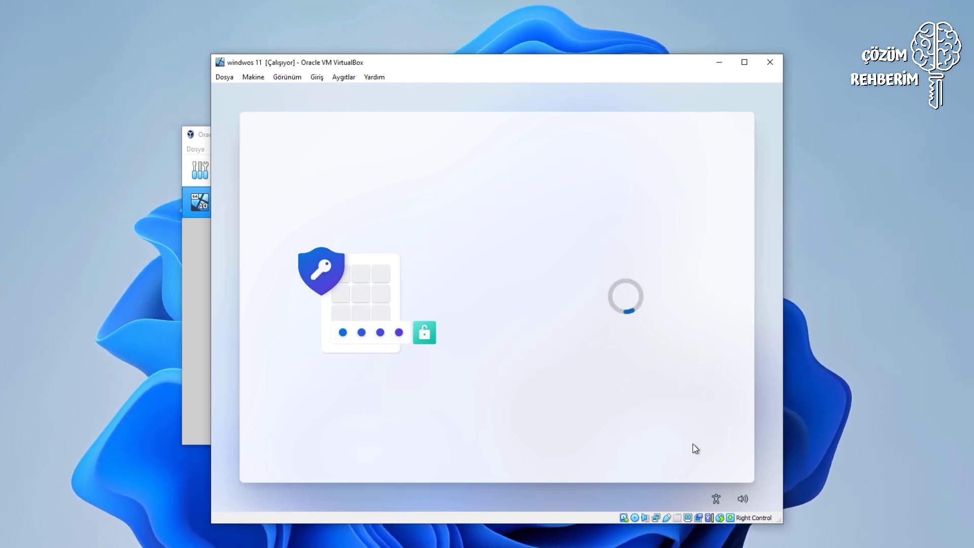
type("1234")
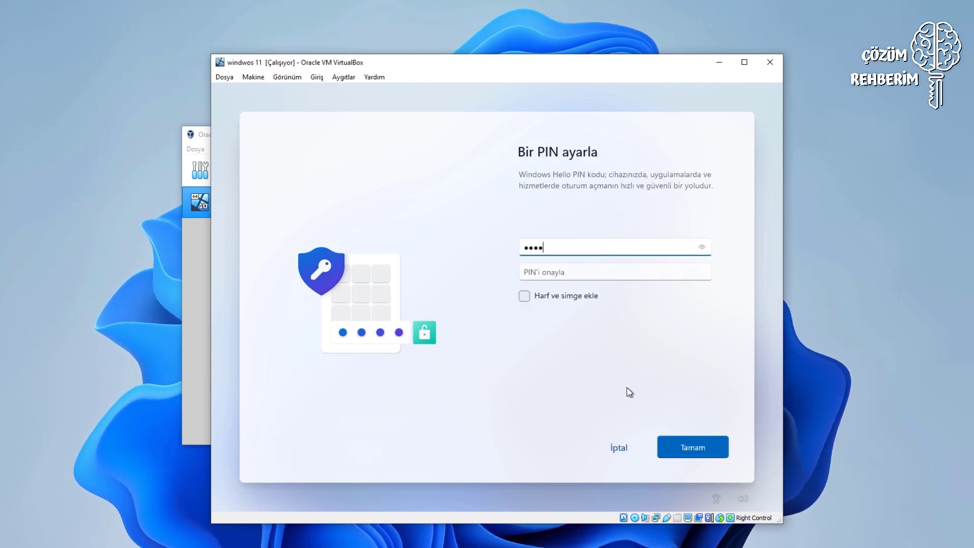
key("Tab")
type("1234")
key("Return")
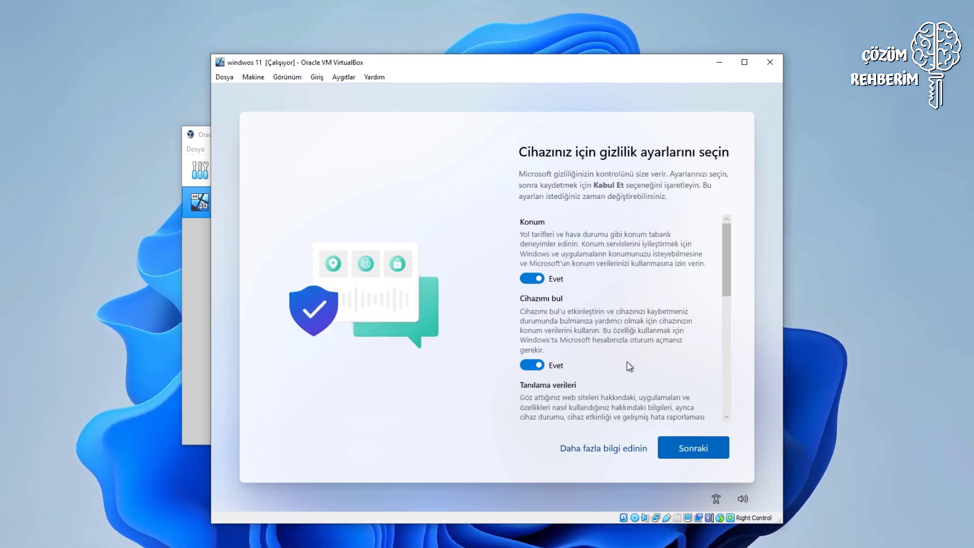
Review the privacy settings list and accept the defaults.
scroll(629, 366, "down", 7)
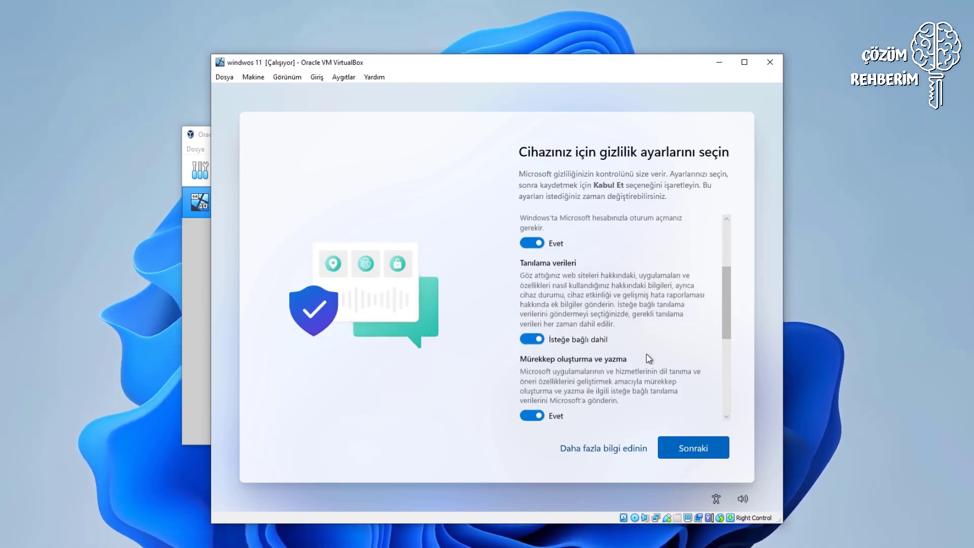
scroll(647, 356, "down", 3)
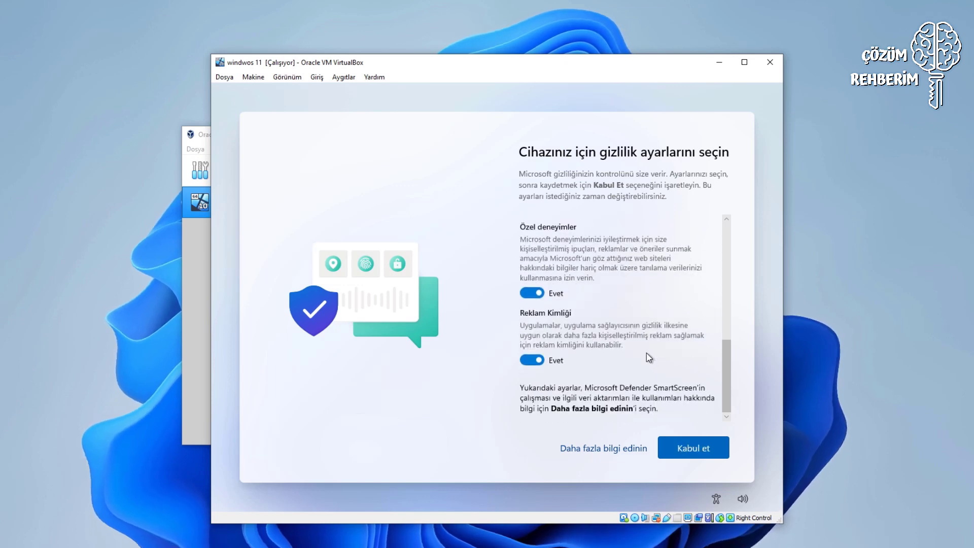
scroll(648, 357, "up", 1)
left_click(688, 447)
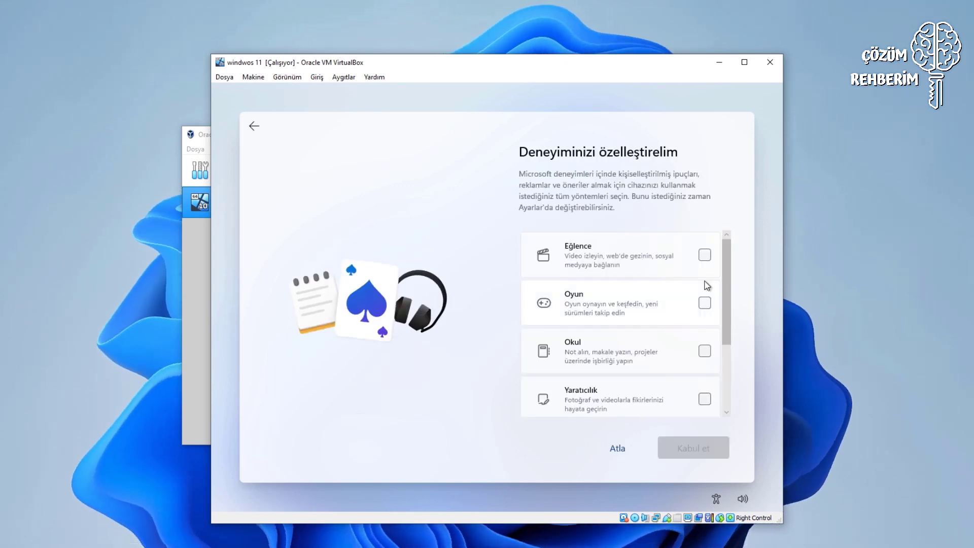
Skip experience customisation, decline OneDrive file backup, and pass the Microsoft 365 offer.
left_click(706, 258)
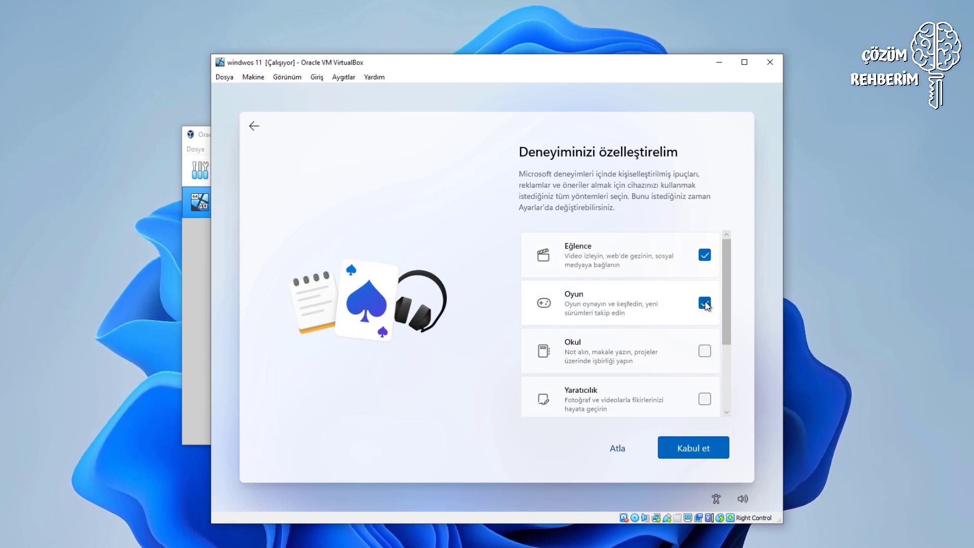
left_click(624, 450)
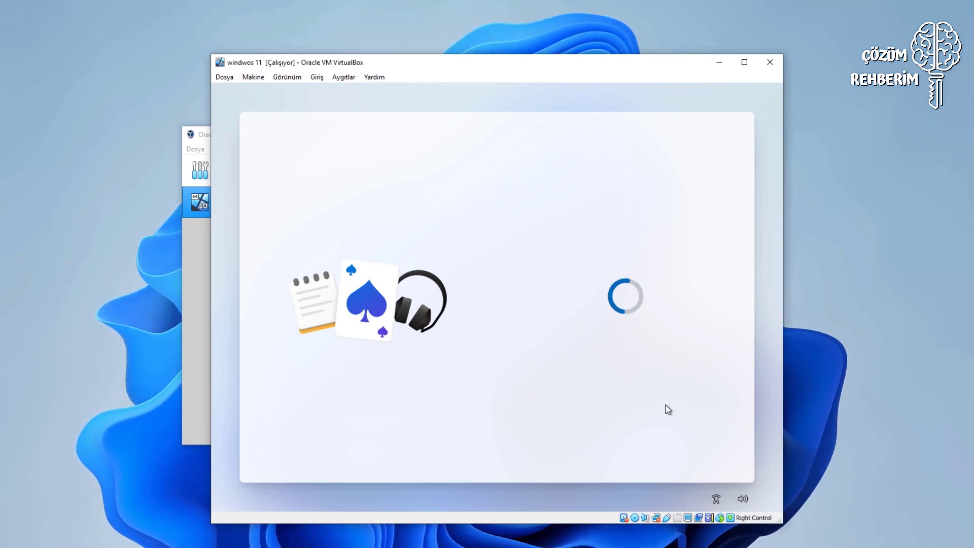
left_click(667, 367)
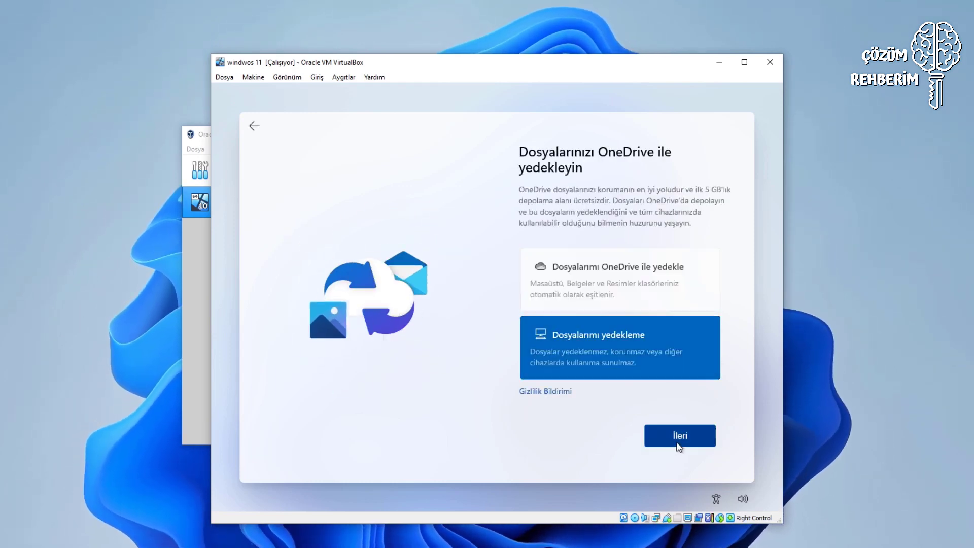
left_click(679, 439)
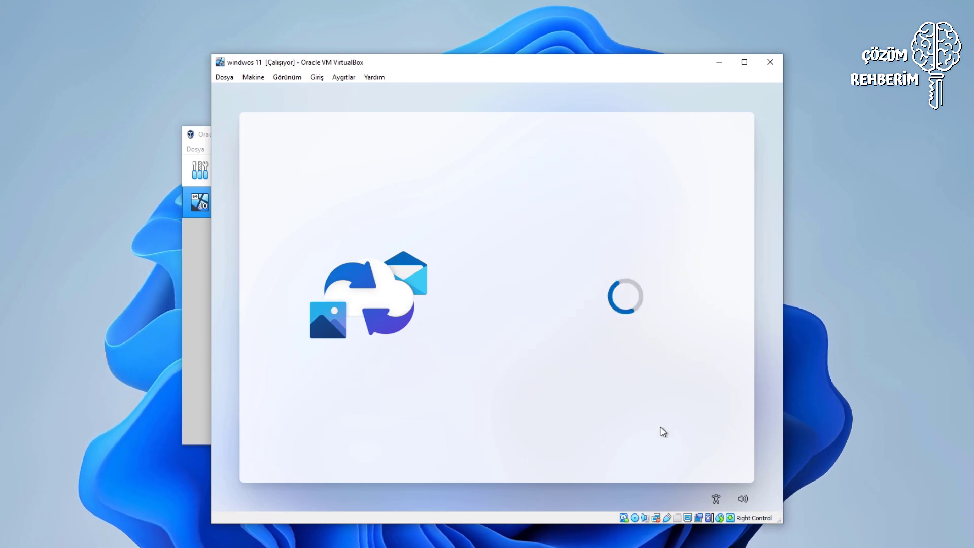
left_click(624, 449)
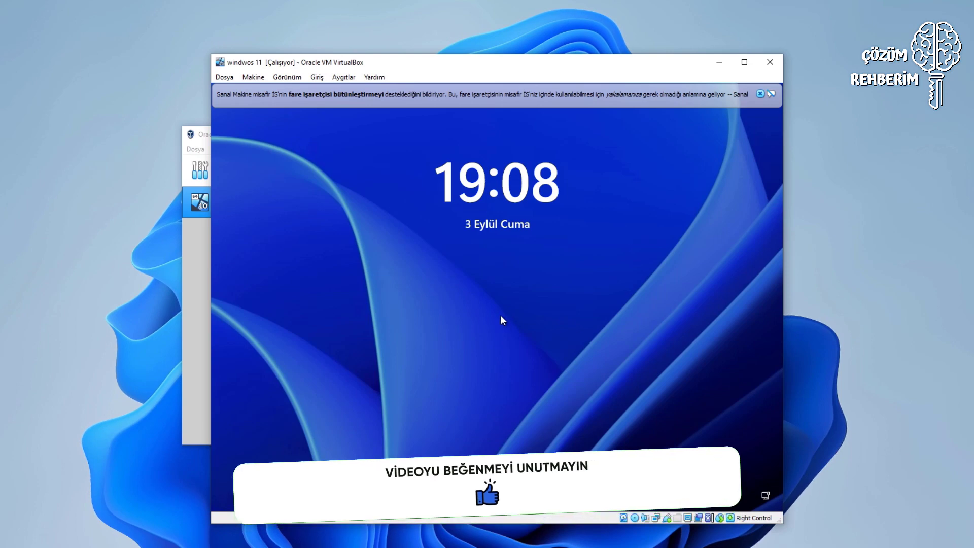
Unlock the lock screen and sign in to Windows with the PIN.
left_click(501, 316)
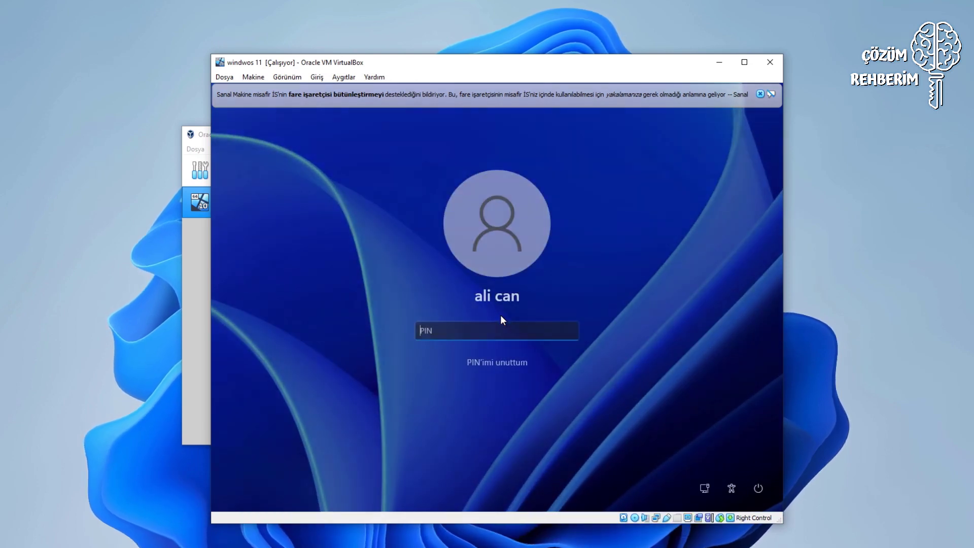
type("1234")
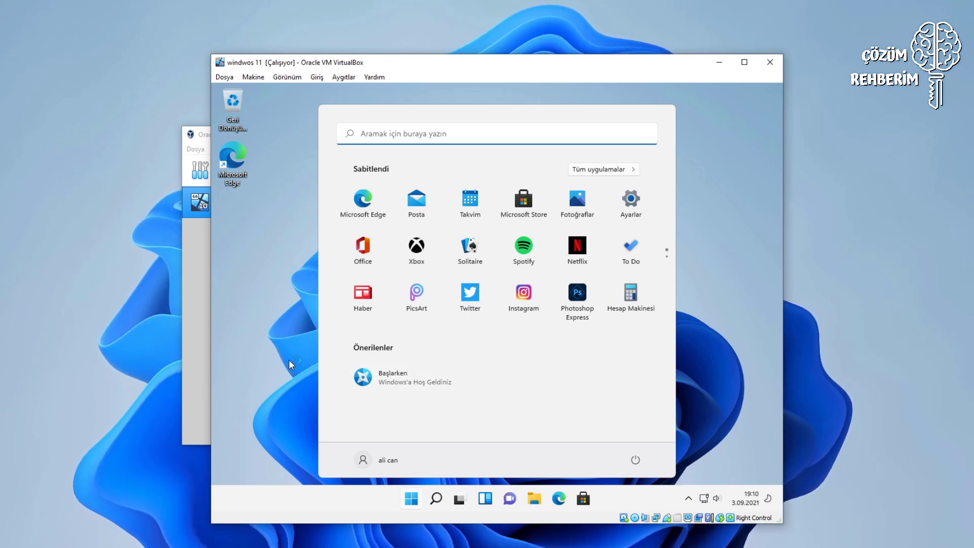
Close the Start menu, launch Microsoft Edge, and complete its first-run setup prompts.
left_click(294, 290)
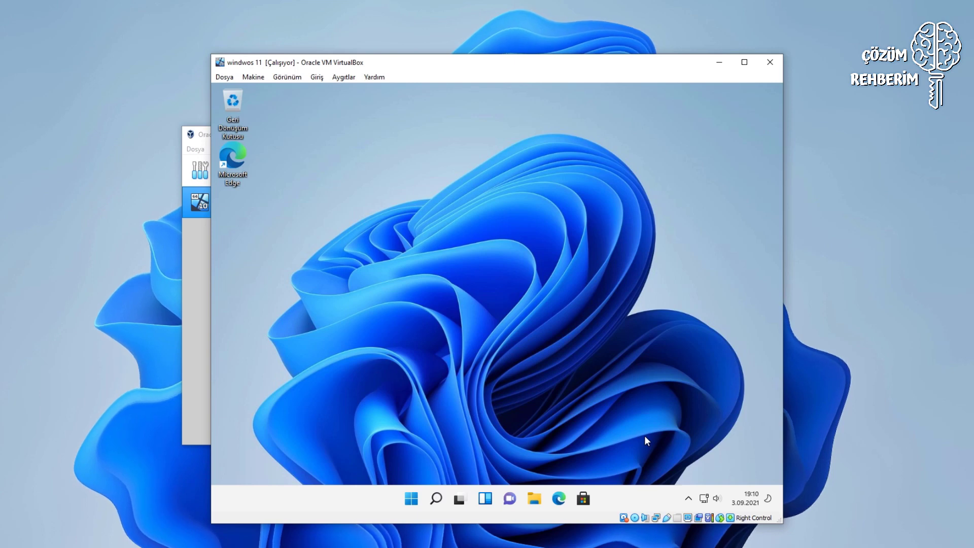
left_click(559, 500)
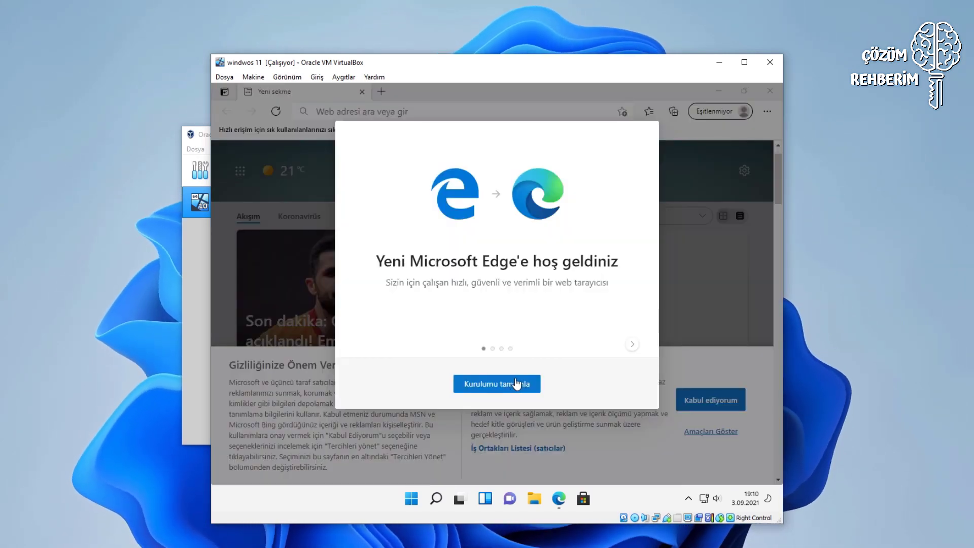
left_click(523, 385)
left_click(601, 396)
left_click(602, 397)
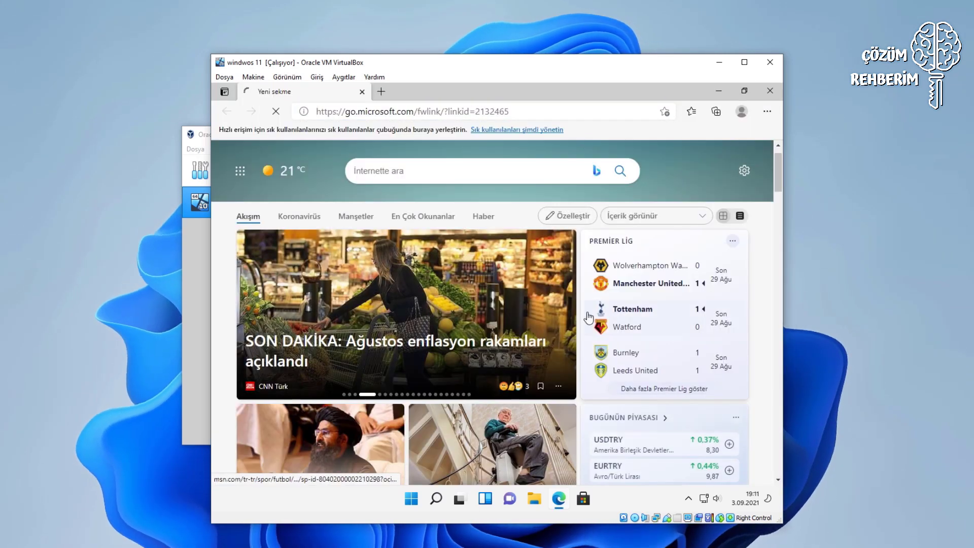
Minimise Edge back to the desktop and drag a selection box across it.
scroll(587, 294, "down", 3)
scroll(588, 294, "up", 3)
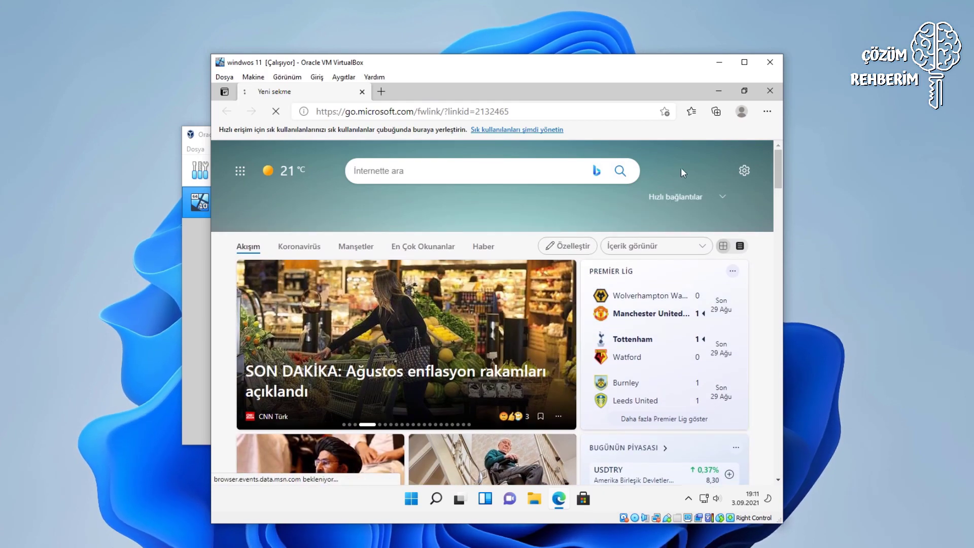
left_click(719, 91)
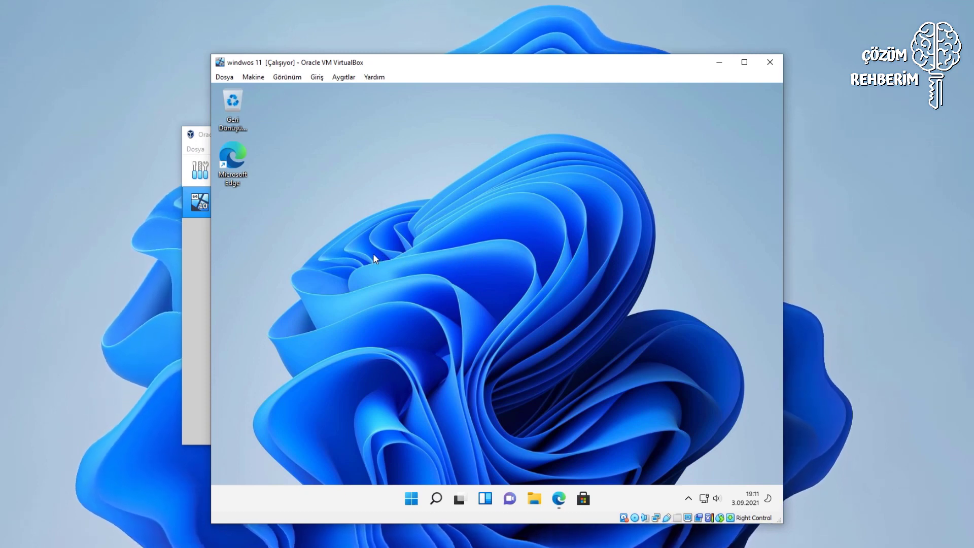
left_click_drag(362, 212, 654, 344)
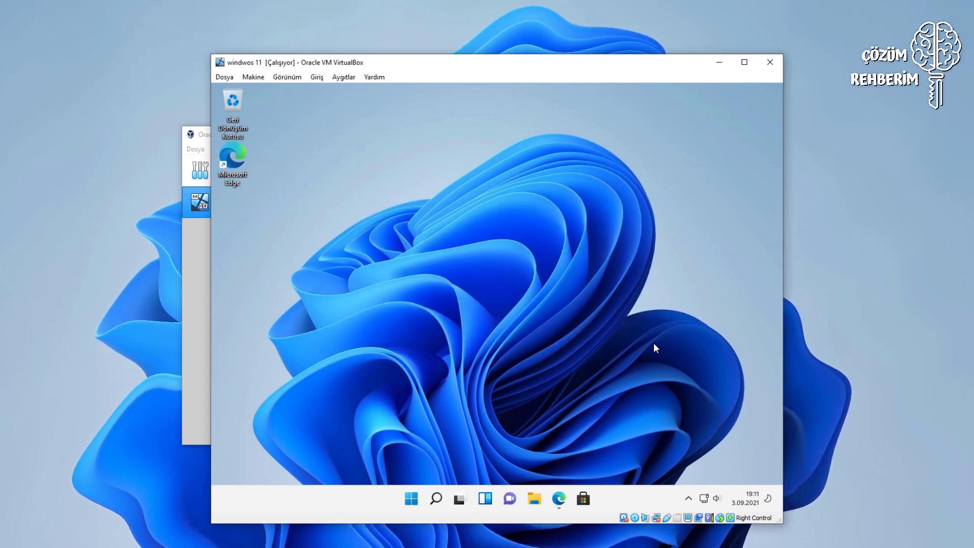